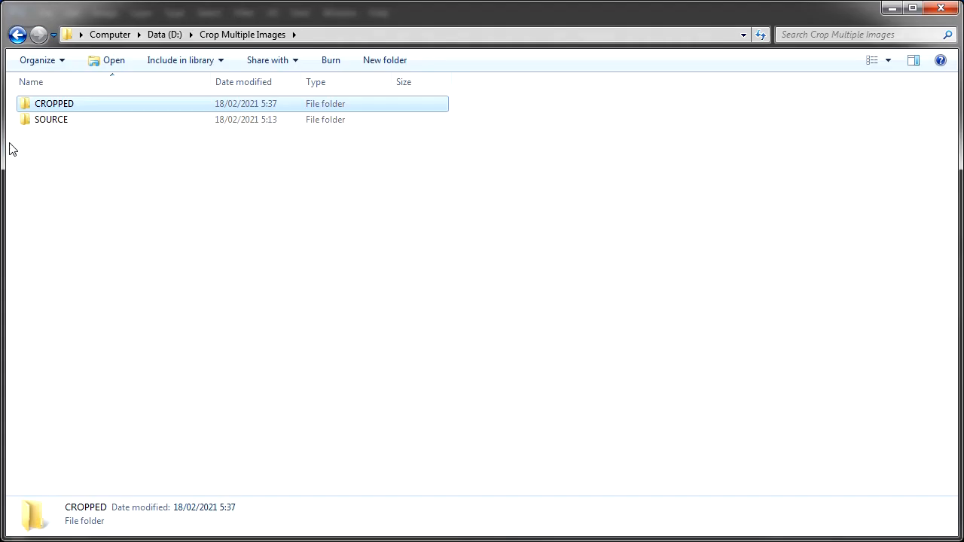
- Browse the SOURCE and CROPPED folders inside Crop Multiple Images to check their contents
double_click(78, 122)
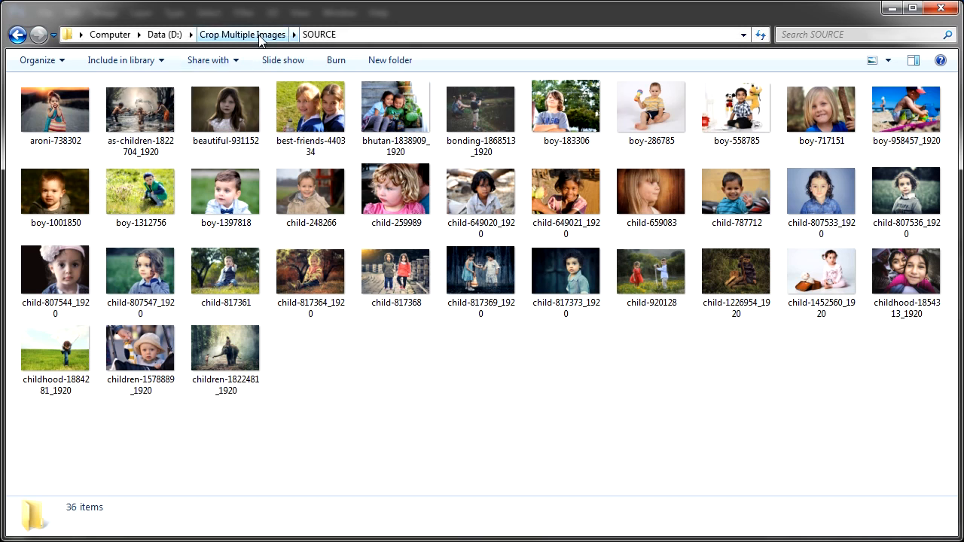
click(259, 40)
double_click(59, 104)
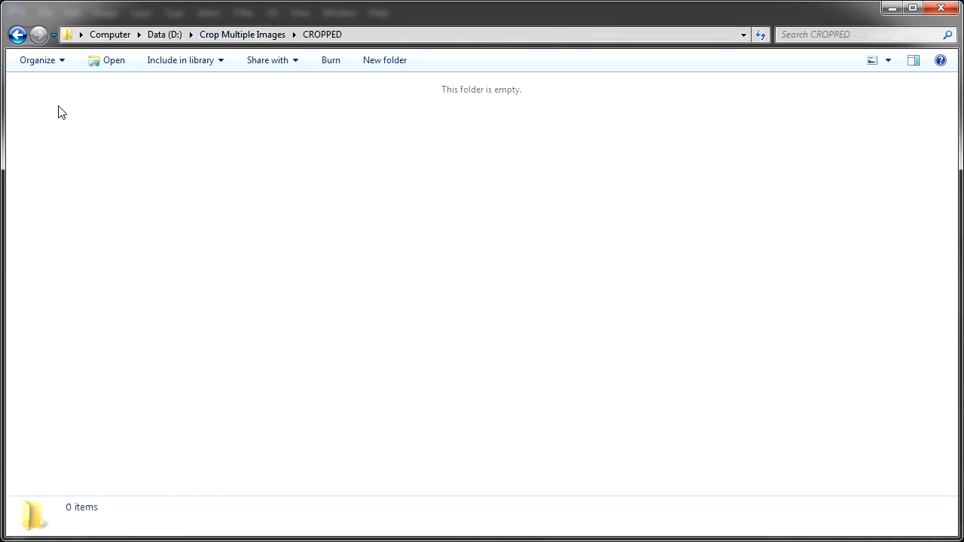
click(223, 37)
- Switch to Photoshop and open aroni-738302 from the SOURCE folder
click(83, 540)
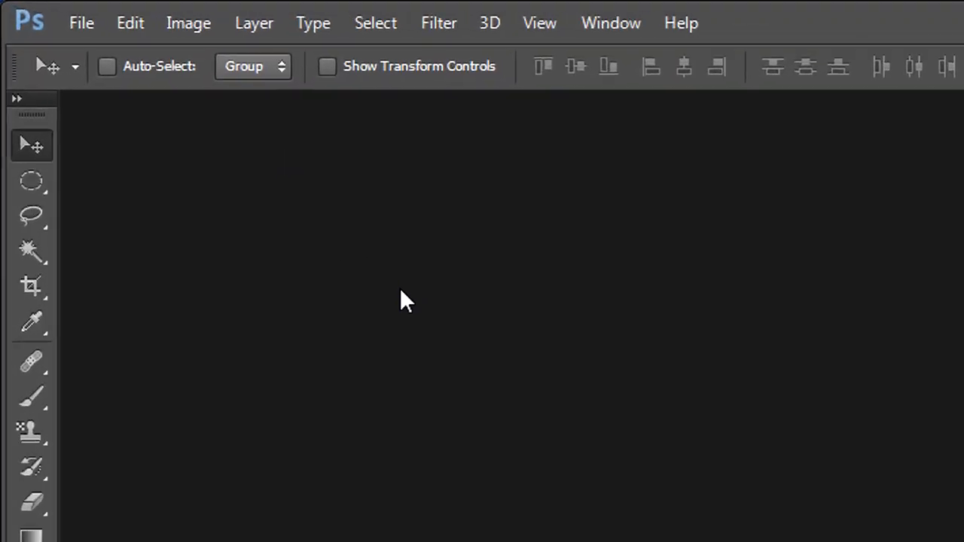
click(97, 33)
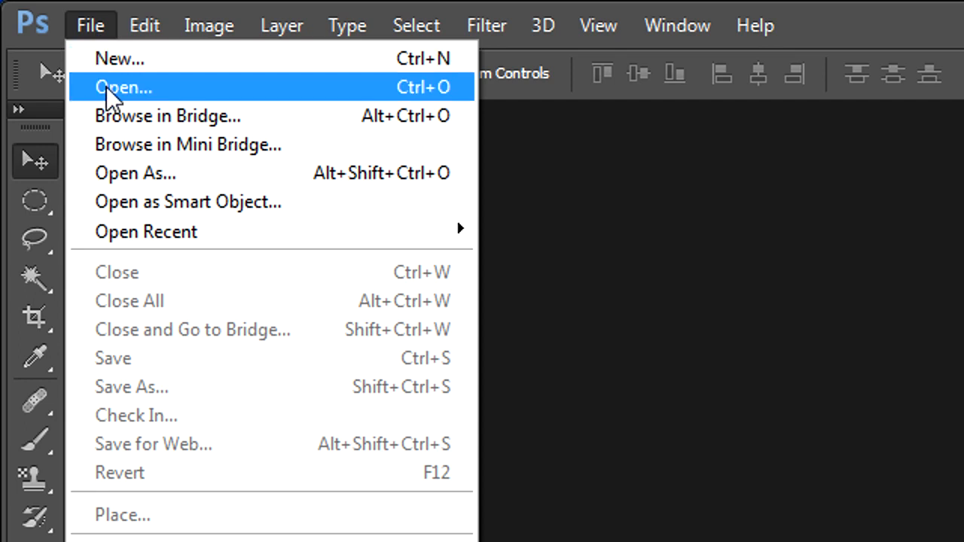
click(308, 88)
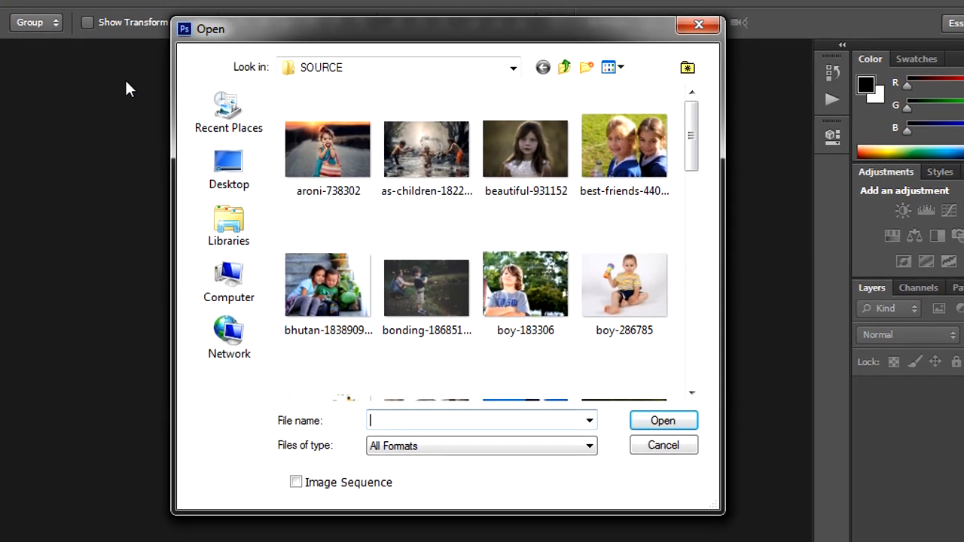
click(316, 148)
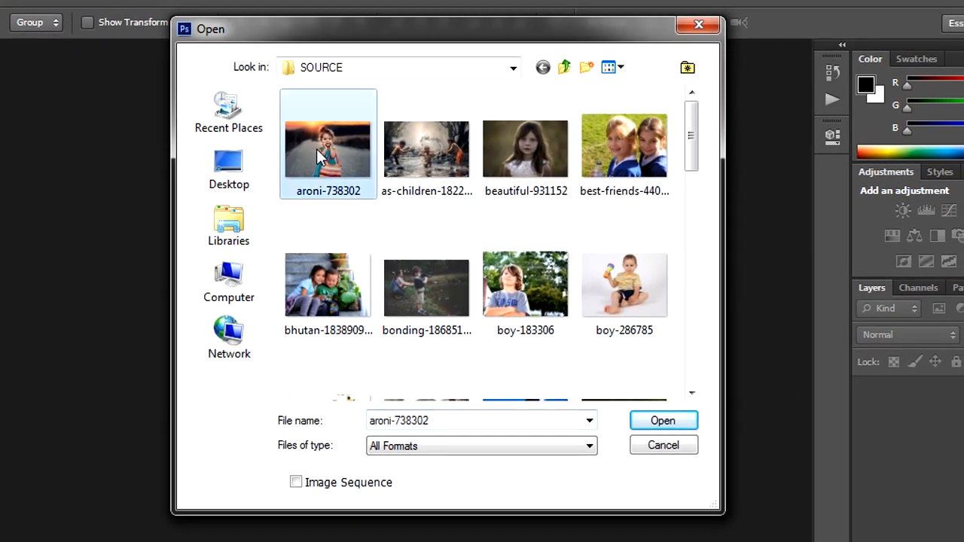
click(645, 423)
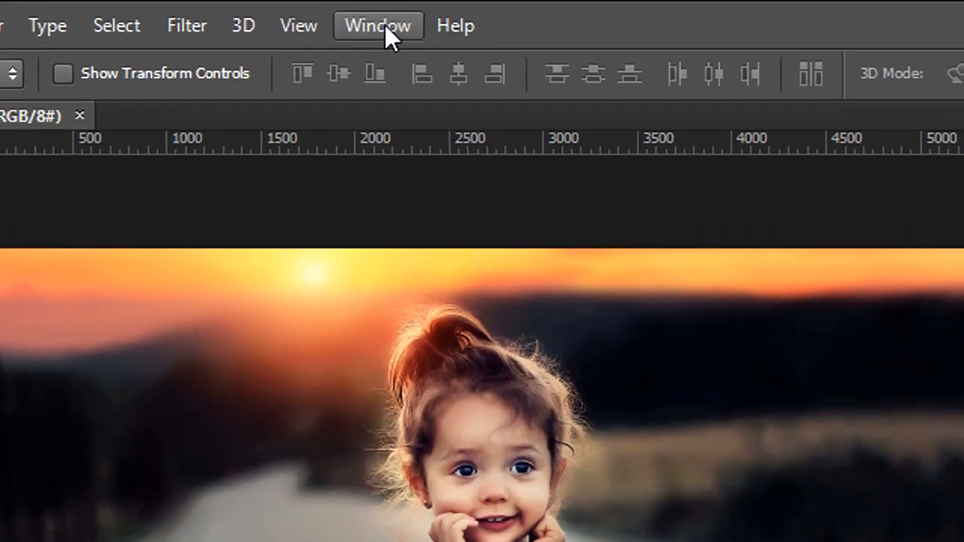
- Open the Actions panel and start recording a new action named Images-Crop in Default Actions
click(342, 11)
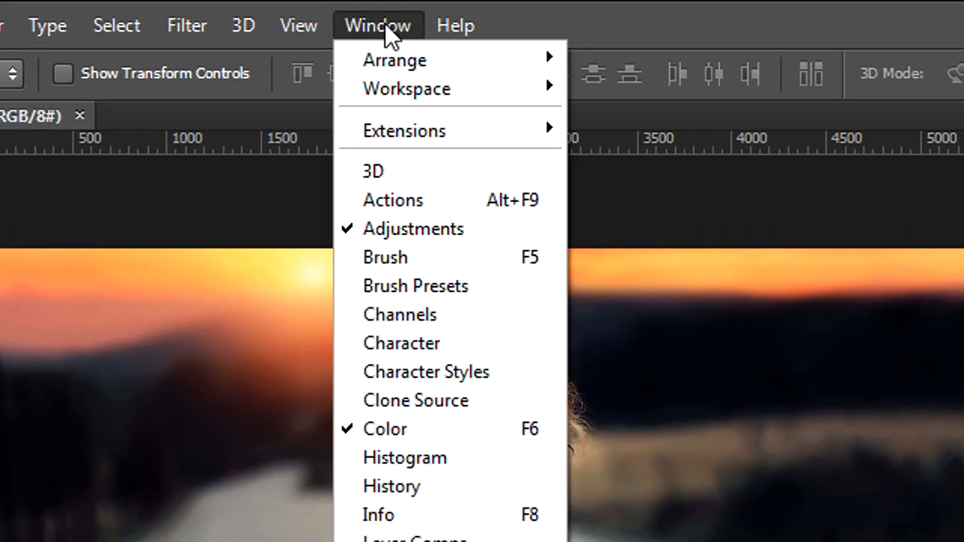
click(455, 197)
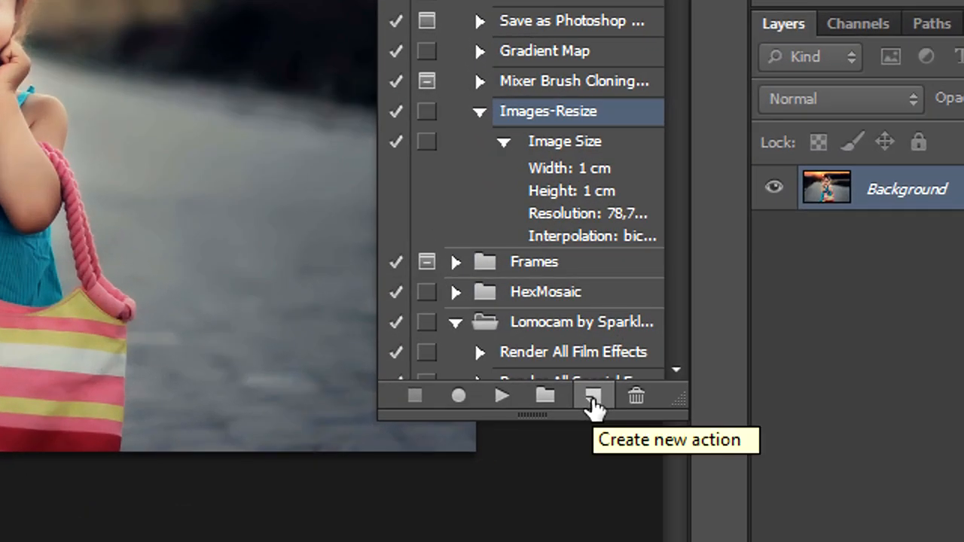
click(592, 399)
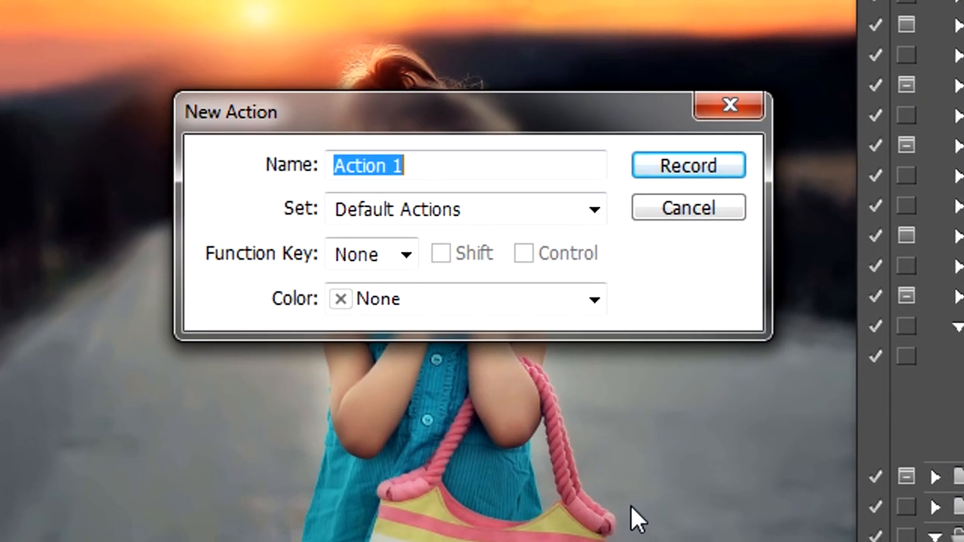
text(Images)
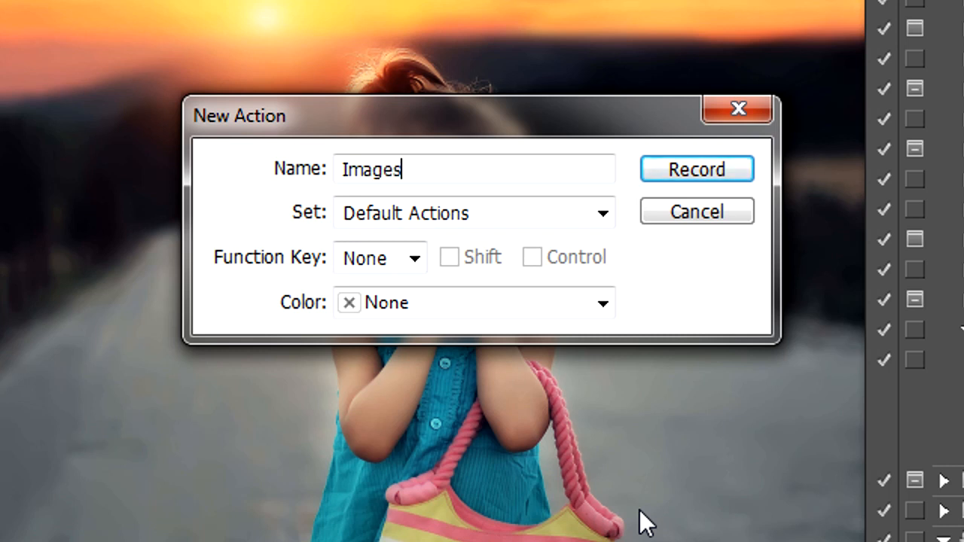
text(-Crop)
click(732, 170)
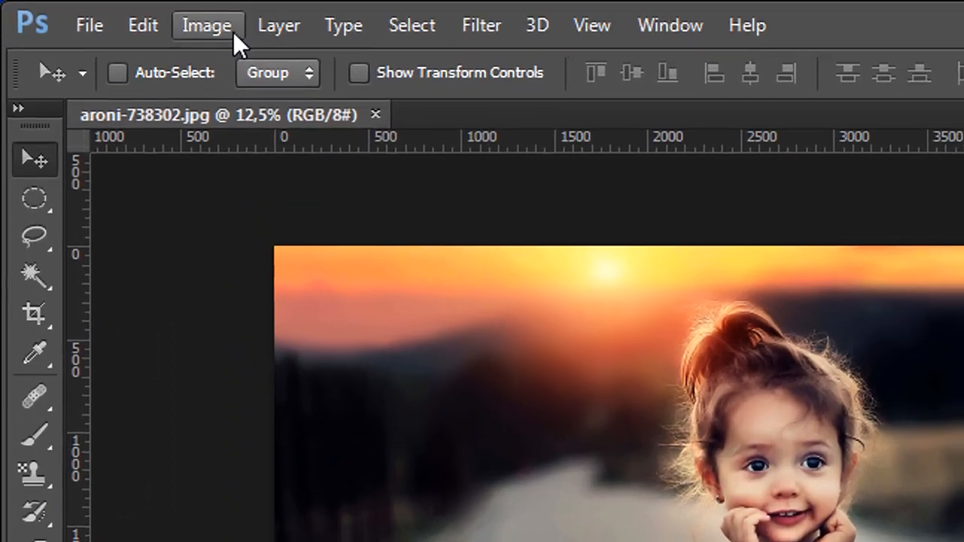
- Resize the image to a width of 600 pixels with proportions constrained
click(106, 12)
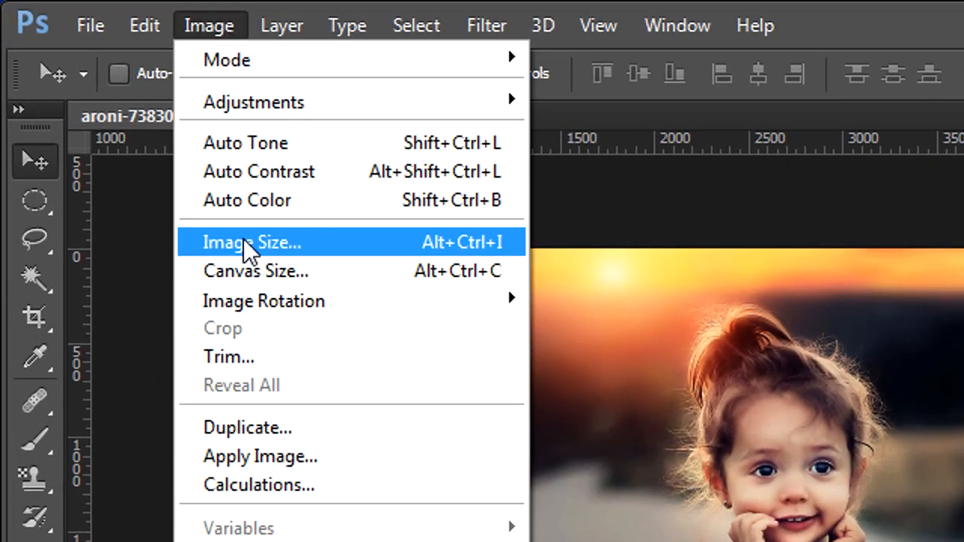
click(379, 240)
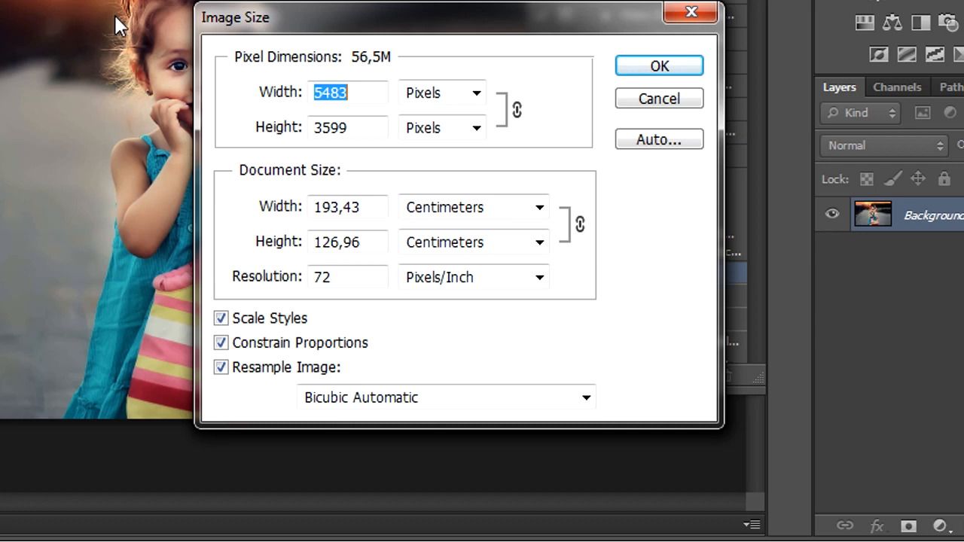
text(6)
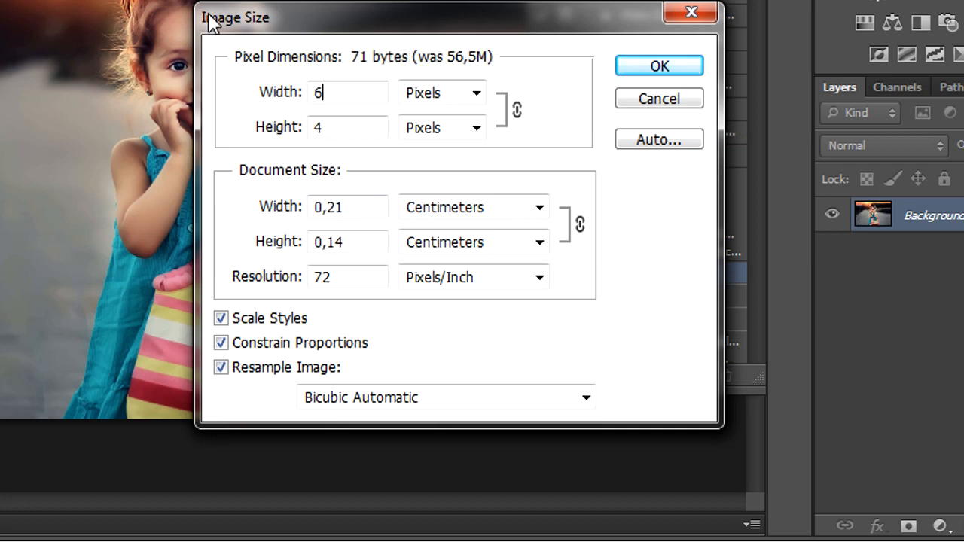
text(00)
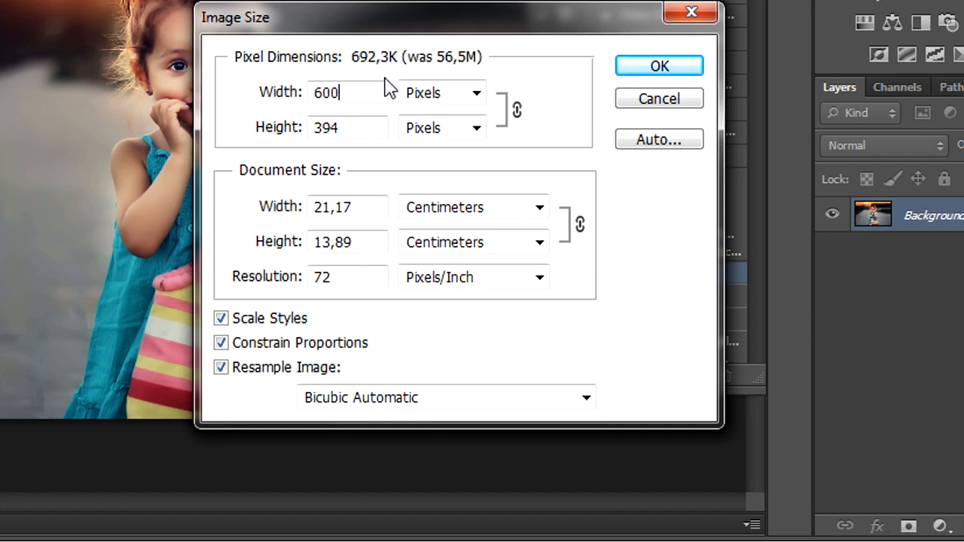
click(648, 69)
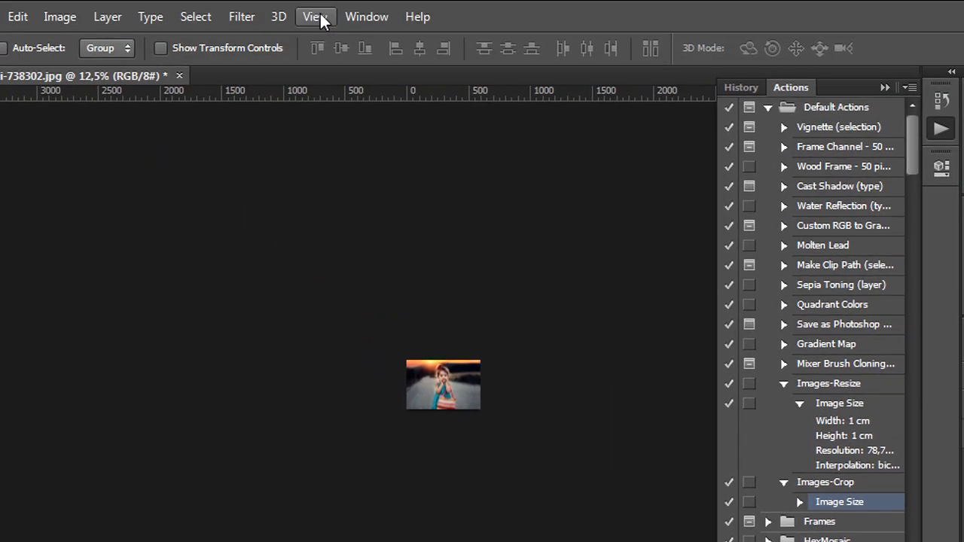
- Crop the image to a 1 x 1 (Square) ratio with the Crop tool and commit the crop
click(320, 19)
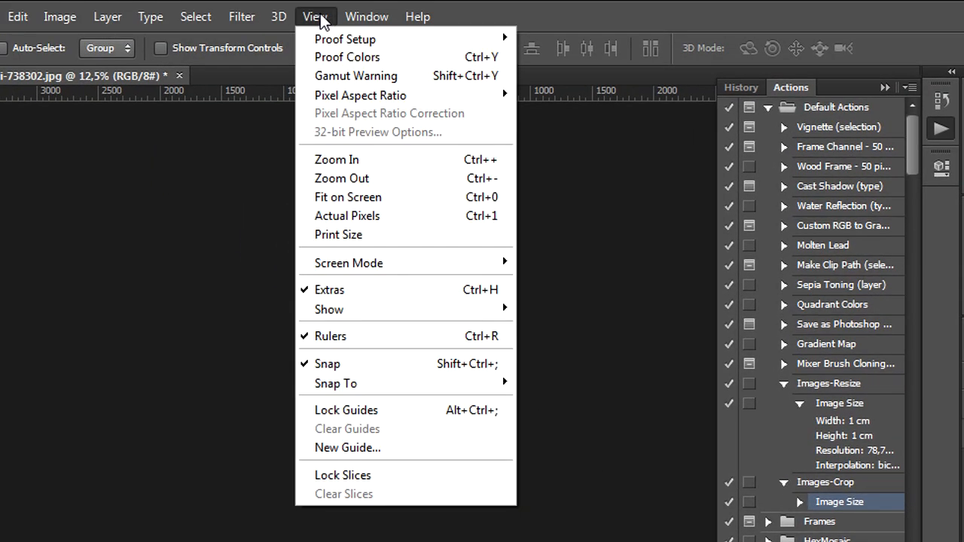
click(374, 198)
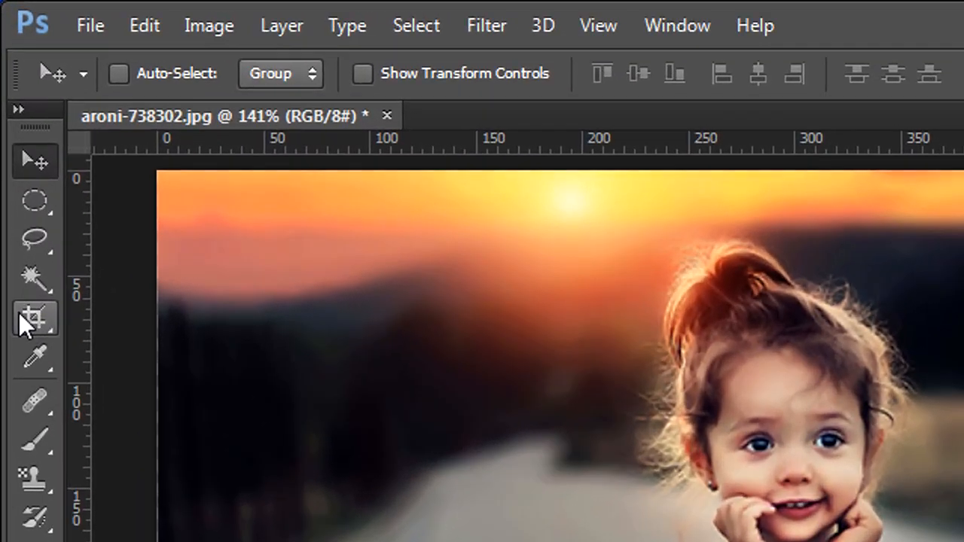
click(20, 315)
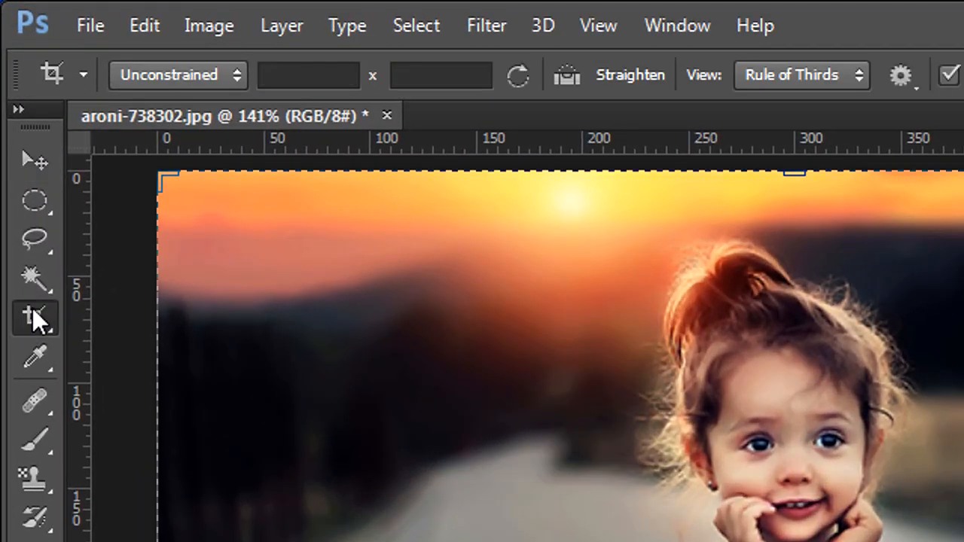
click(207, 78)
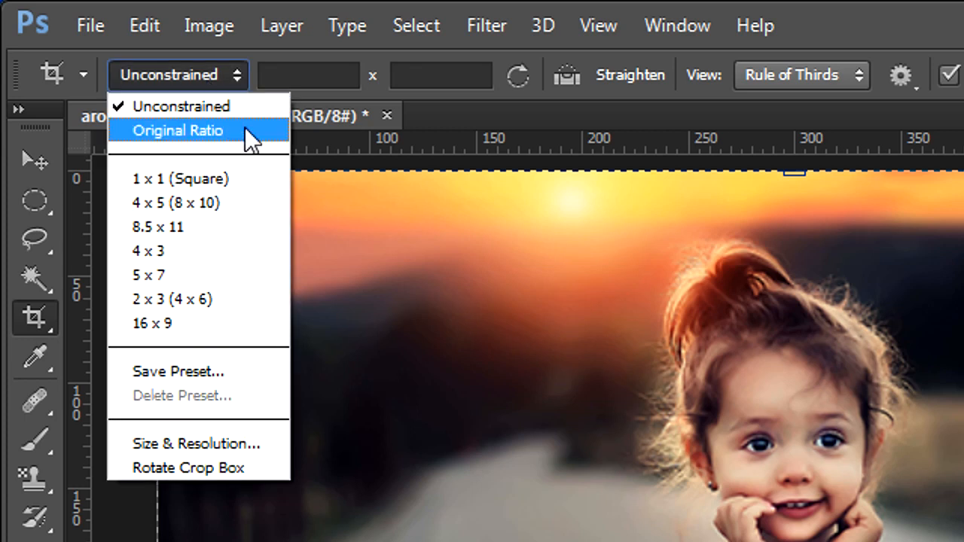
click(263, 179)
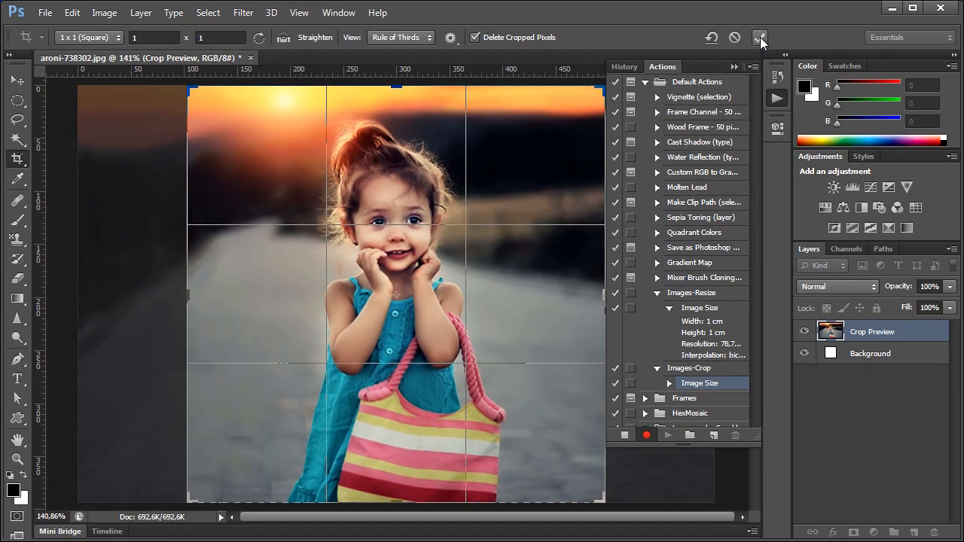
click(760, 37)
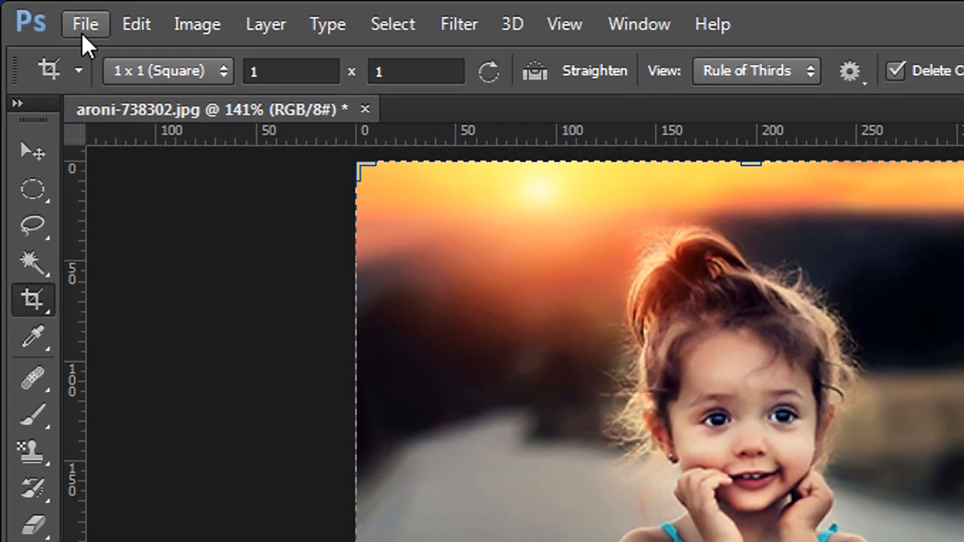
- Save the image as a JPEG into the CROPPED folder with quality 5
click(83, 28)
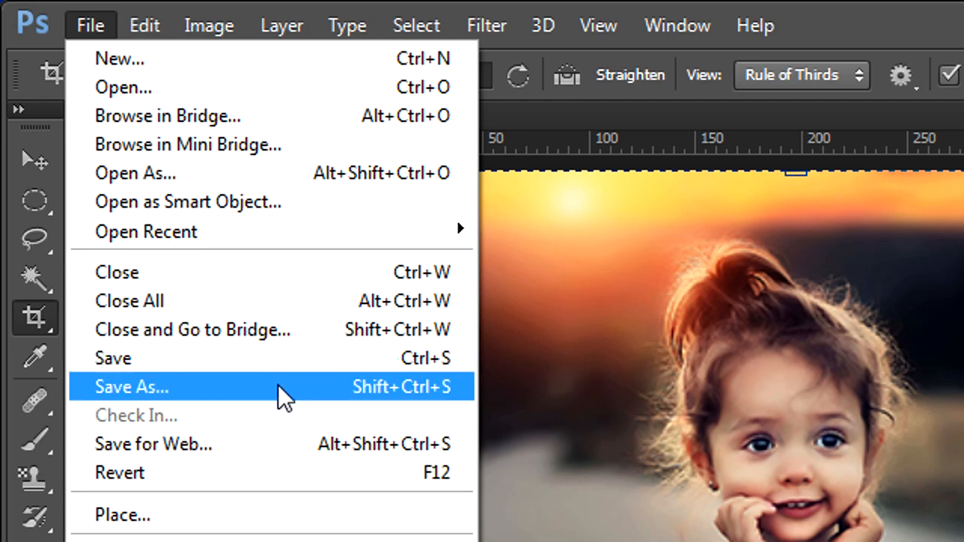
click(286, 399)
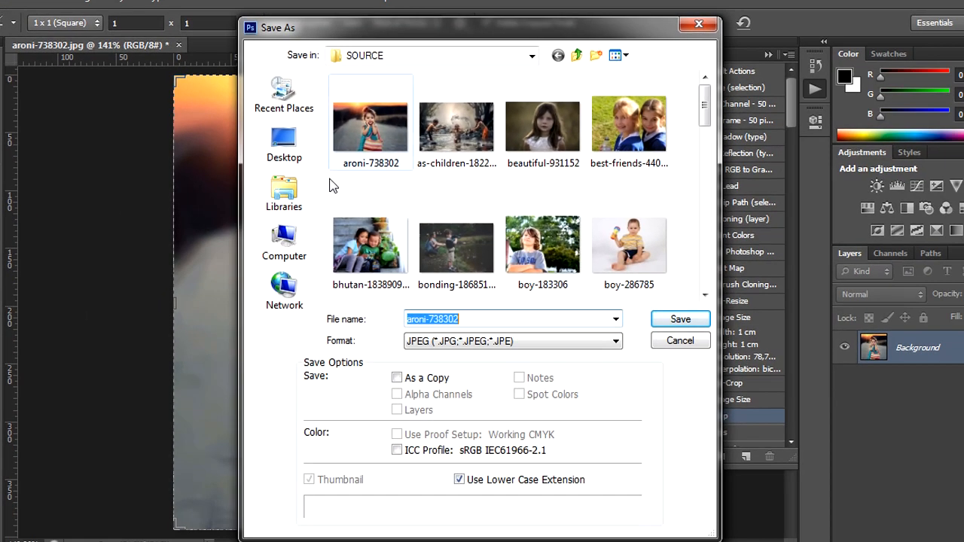
click(577, 55)
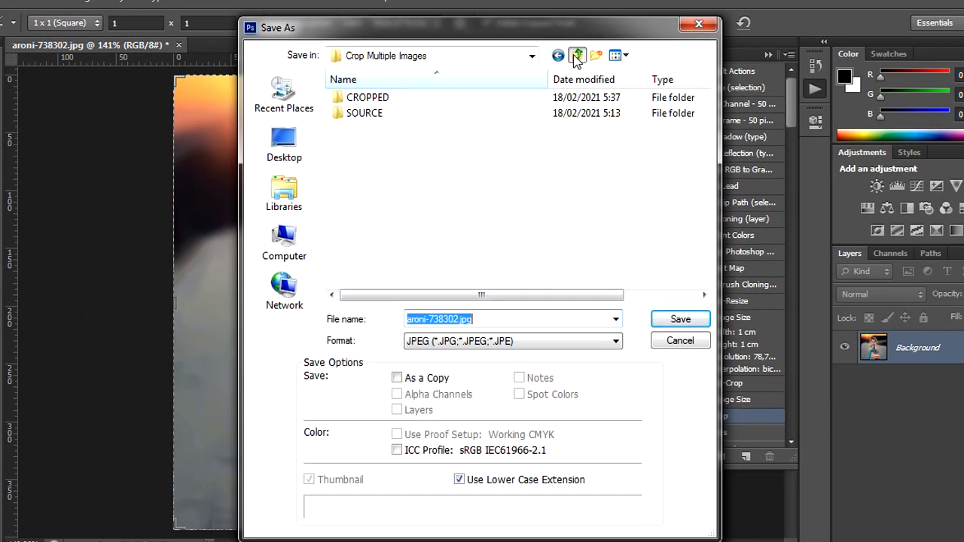
double_click(387, 99)
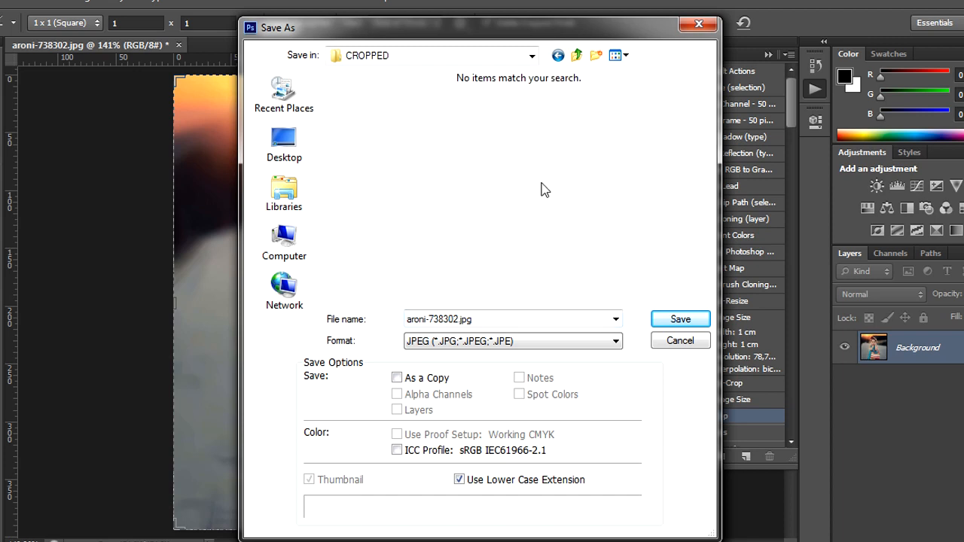
click(676, 318)
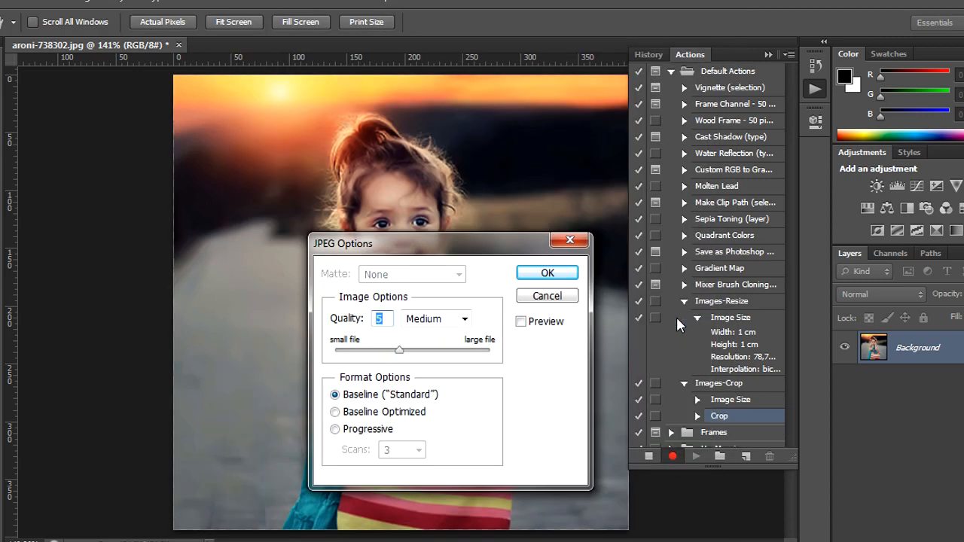
click(547, 274)
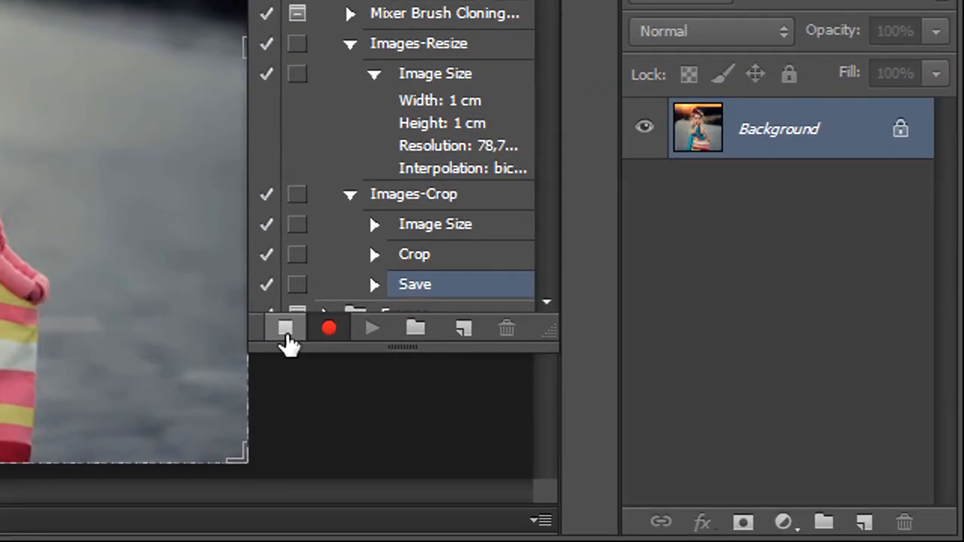
- Stop recording the action and close the image
click(286, 343)
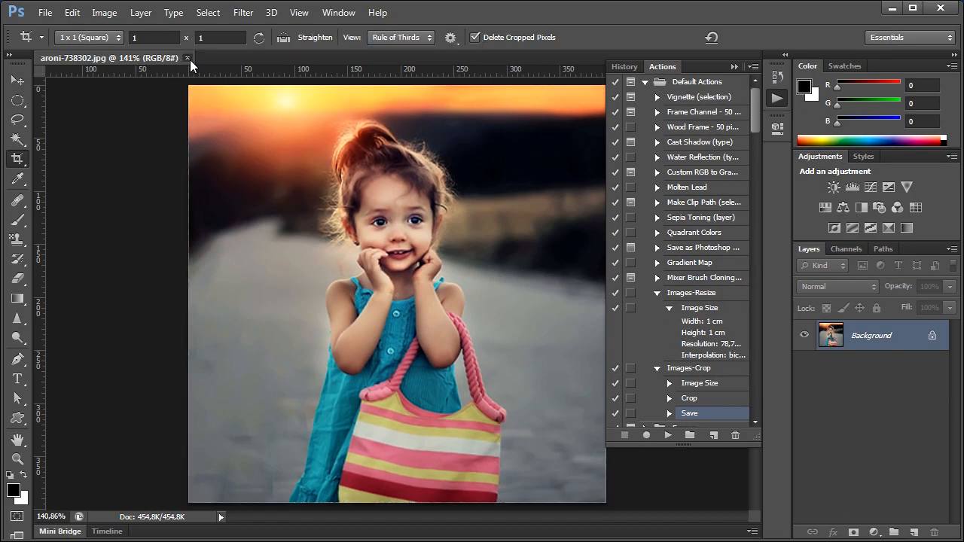
click(188, 58)
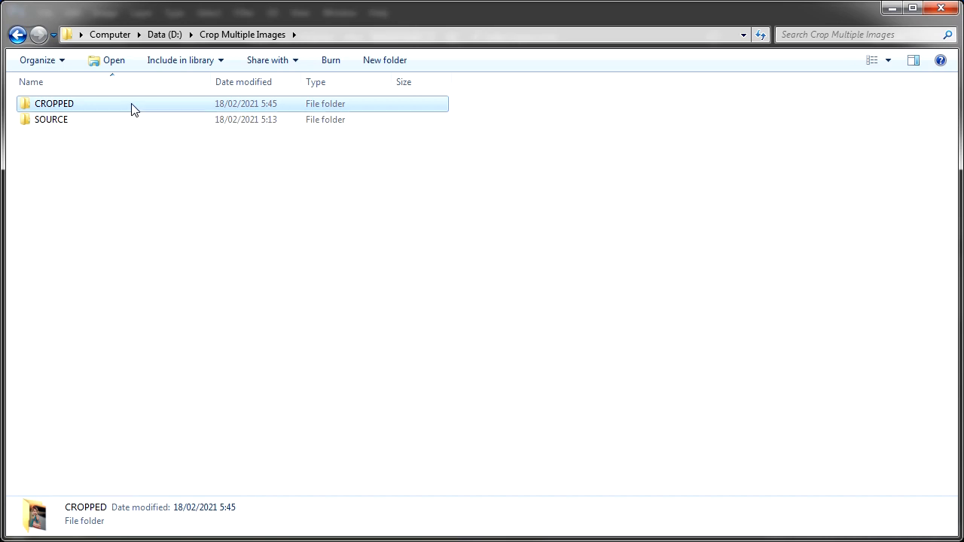
- Delete the saved aroni-738302 test file from the CROPPED folder and return to Crop Multiple Images
double_click(132, 105)
click(65, 103)
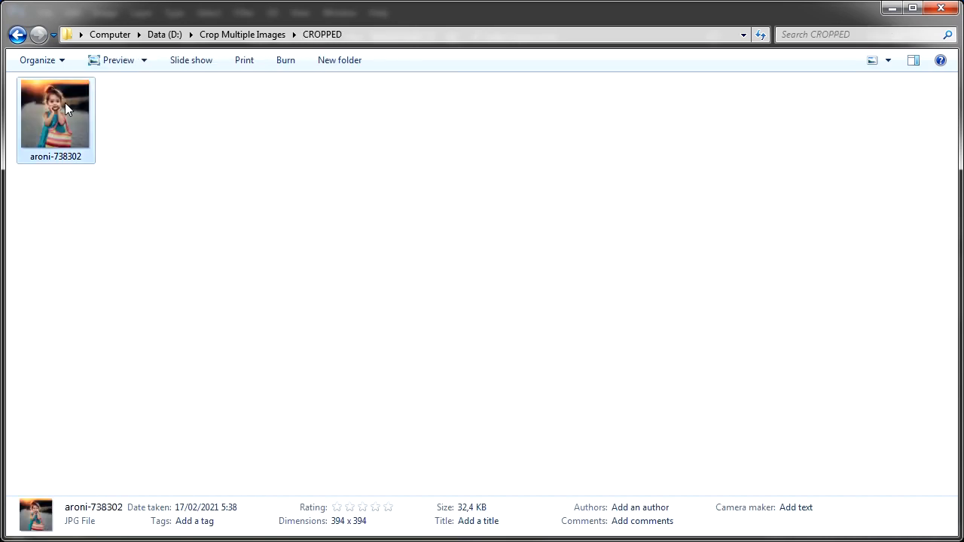
right_click(64, 103)
click(183, 436)
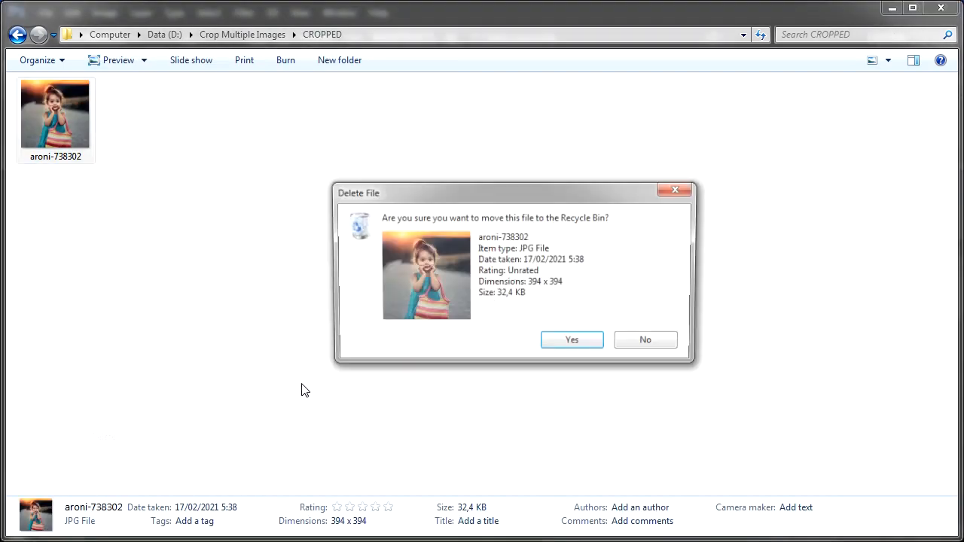
click(564, 349)
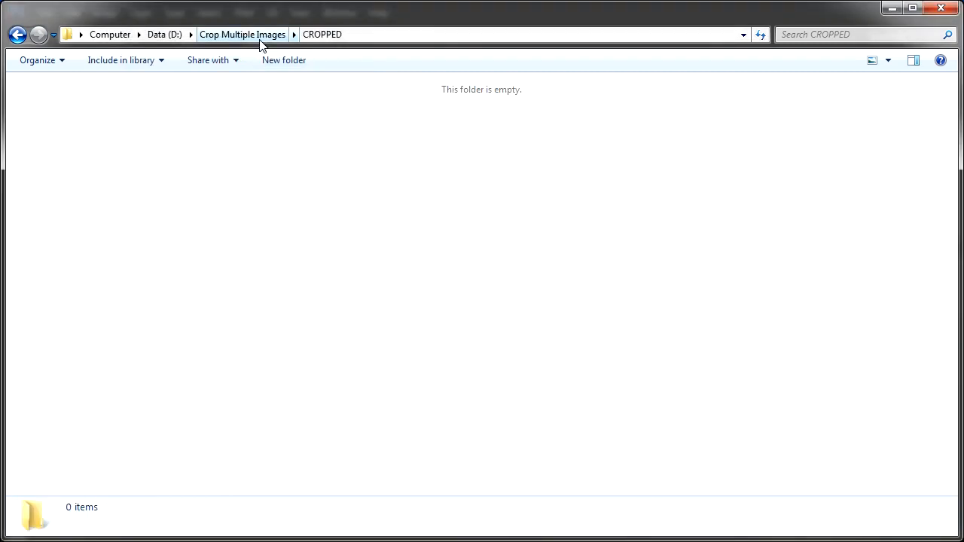
click(259, 41)
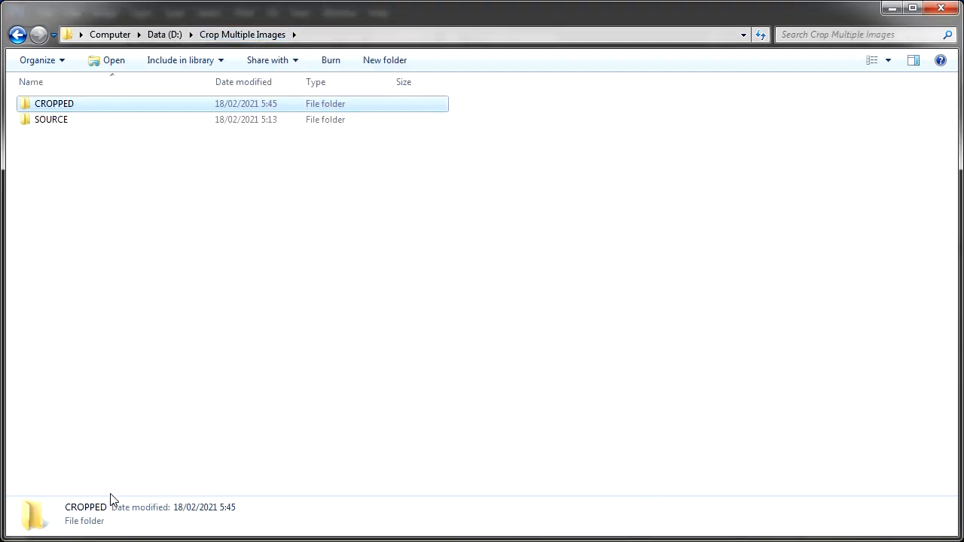
- Open the Batch automation dialog and choose the Images-Crop action from the Default Actions set
key(alt+Tab)
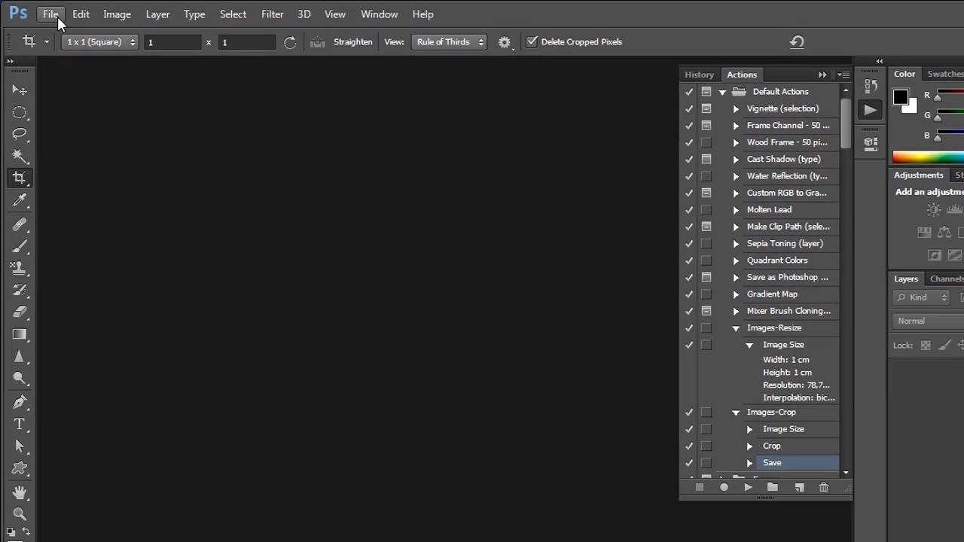
click(57, 16)
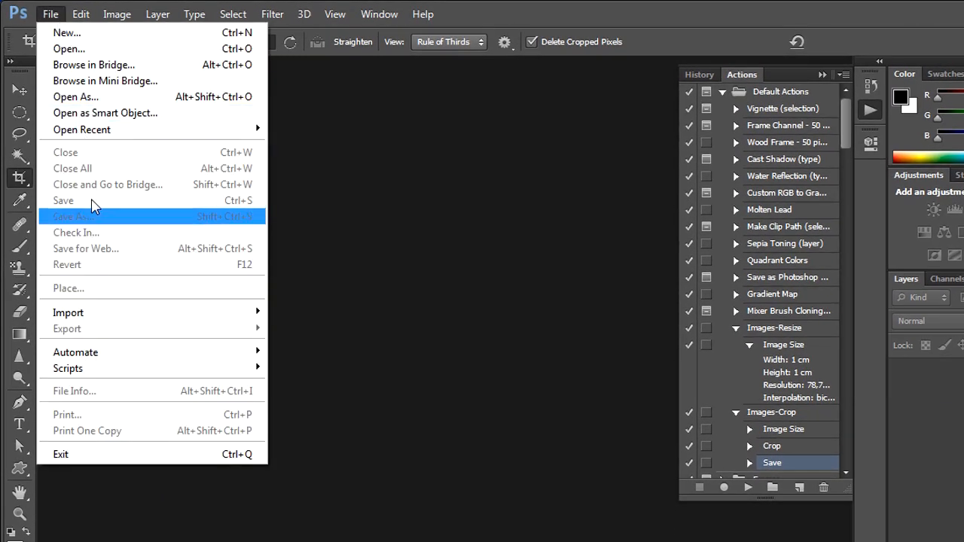
mouse_move(113, 354)
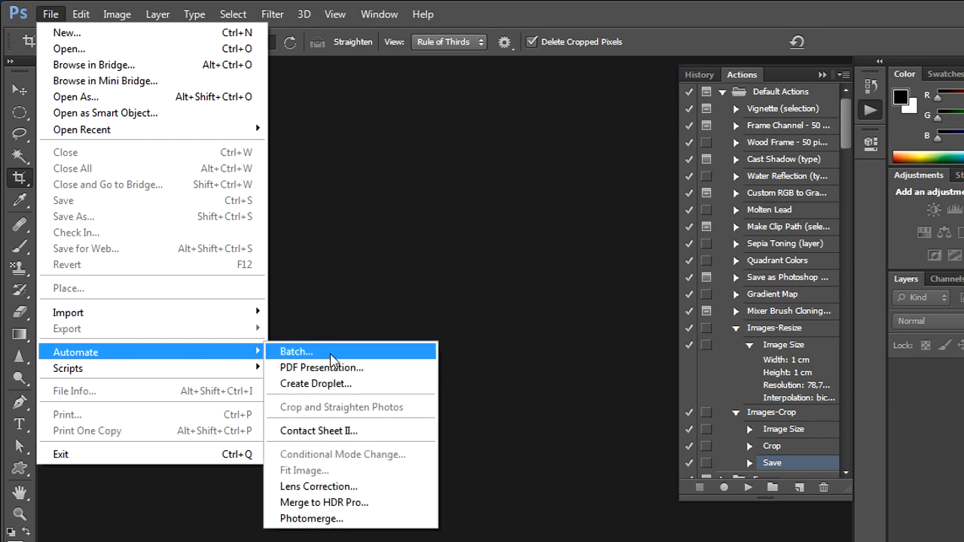
click(429, 358)
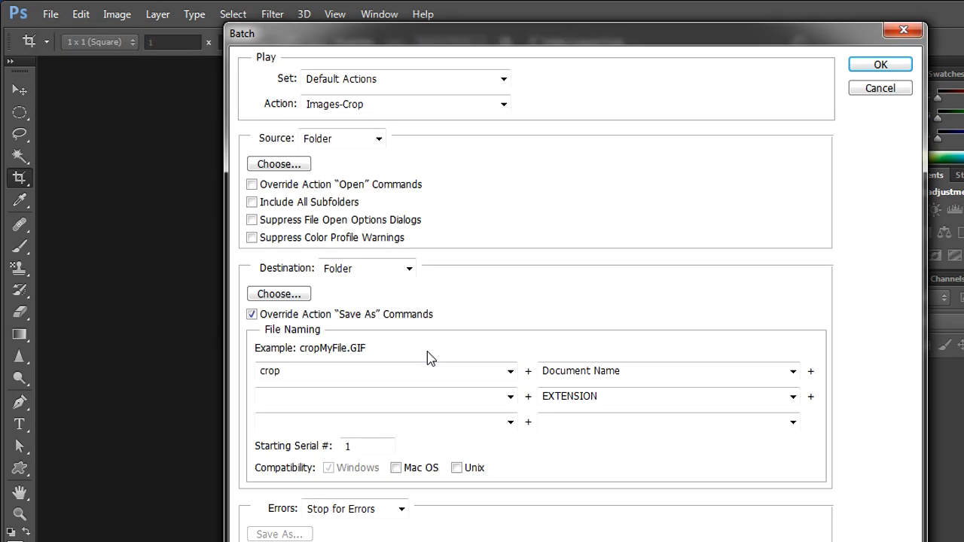
click(460, 72)
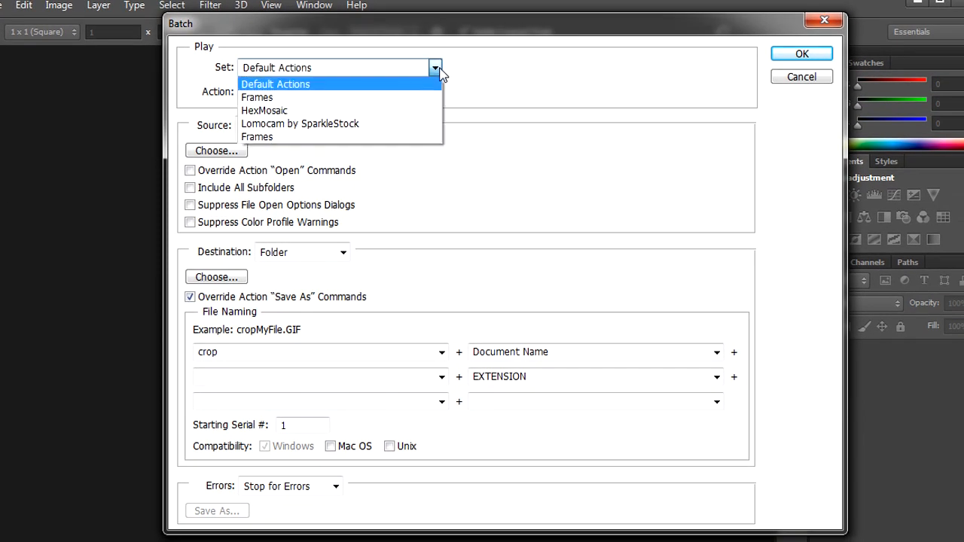
click(436, 84)
click(435, 94)
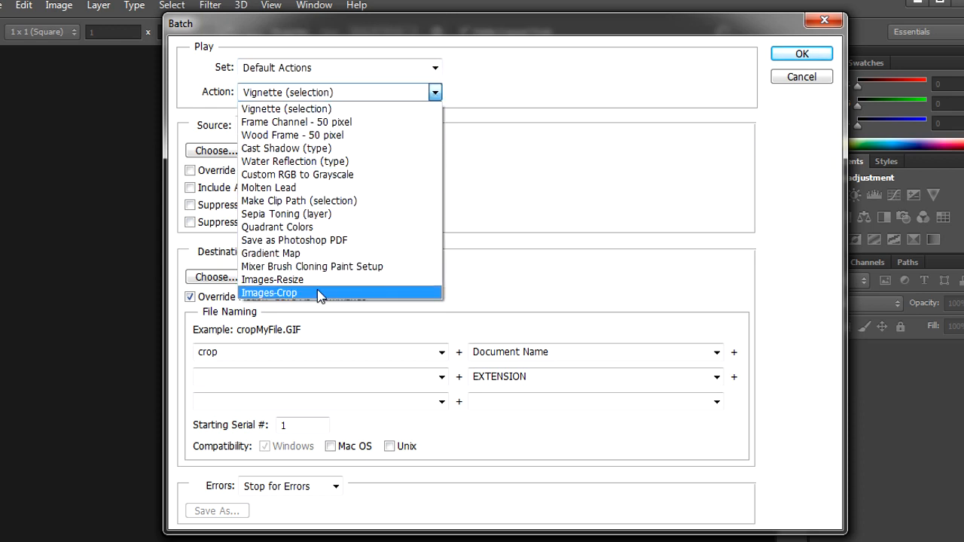
click(319, 294)
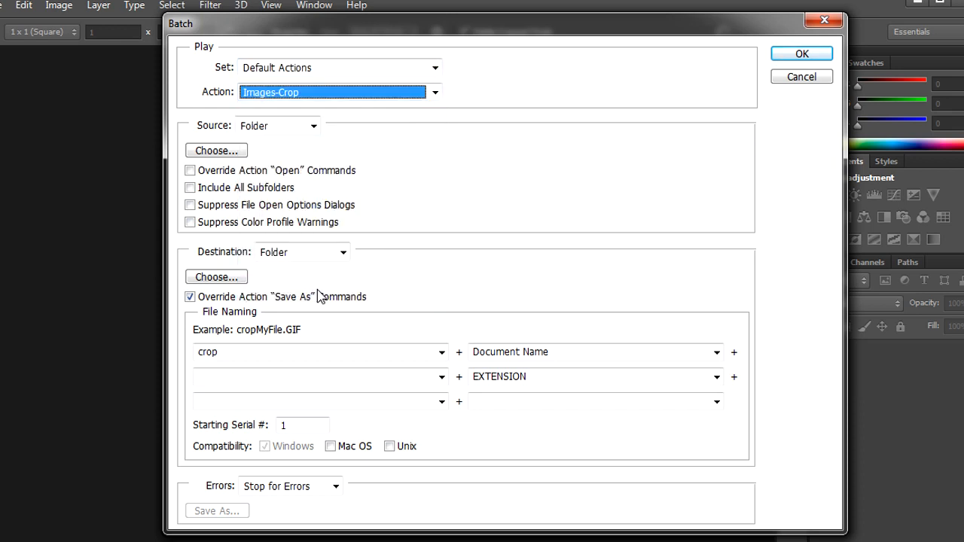
- Set the batch source folder to D:\Crop Multiple Images\SOURCE
click(236, 152)
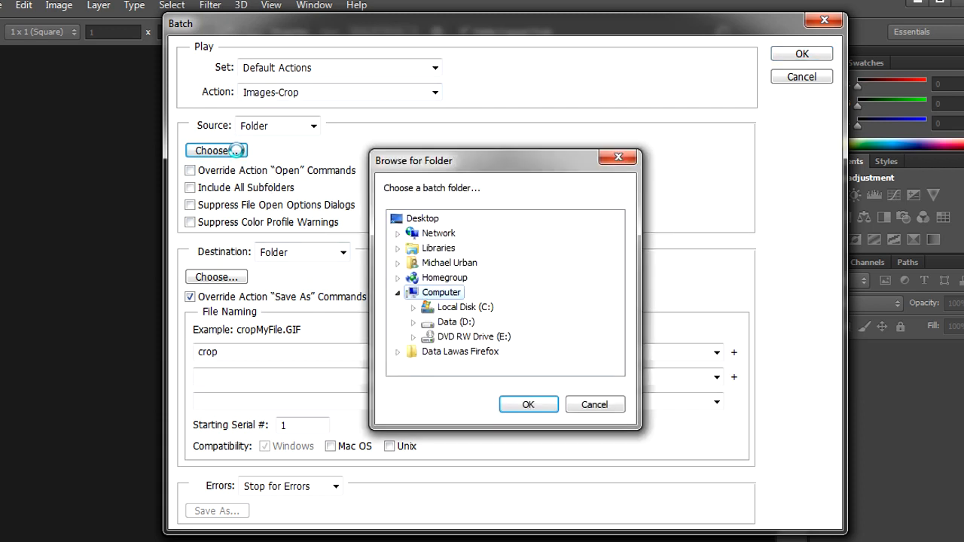
click(414, 322)
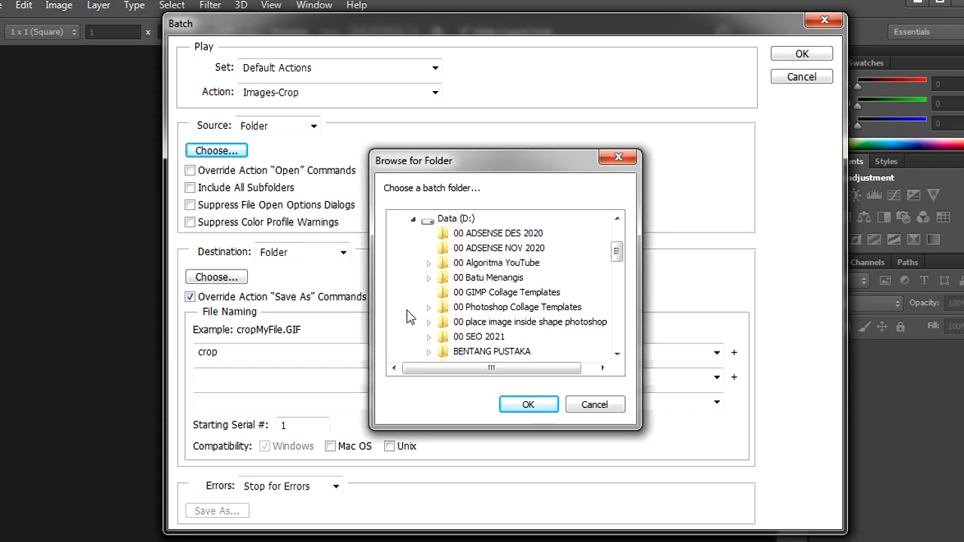
scroll(473, 285, down, 3)
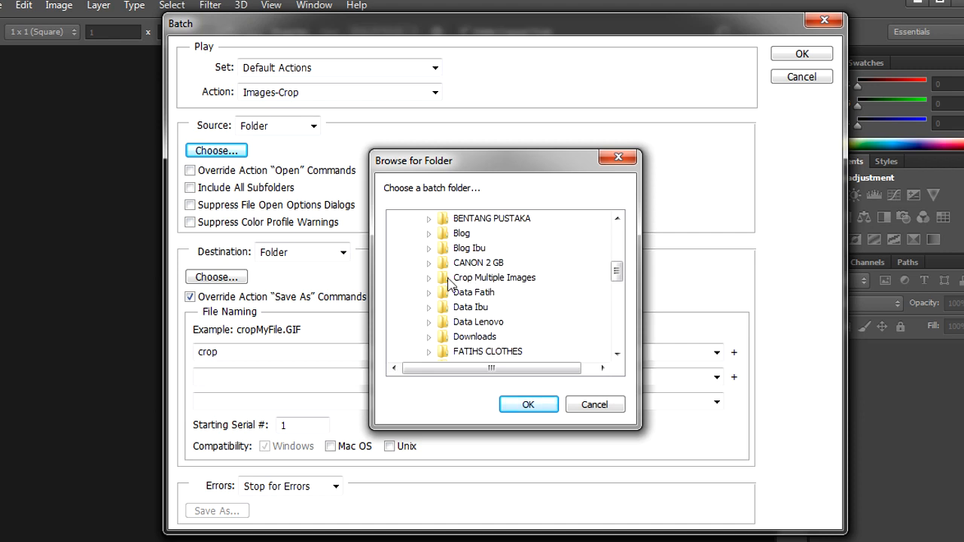
click(428, 278)
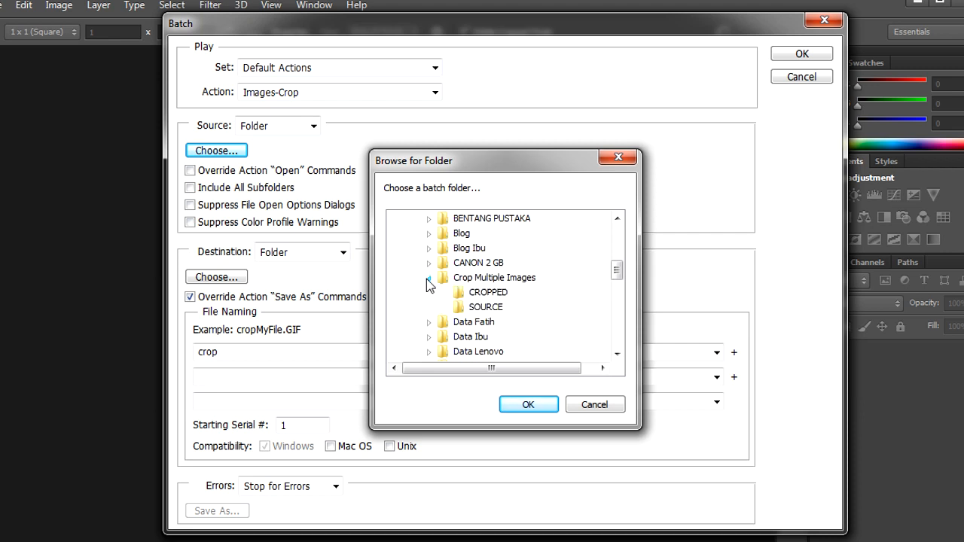
click(485, 308)
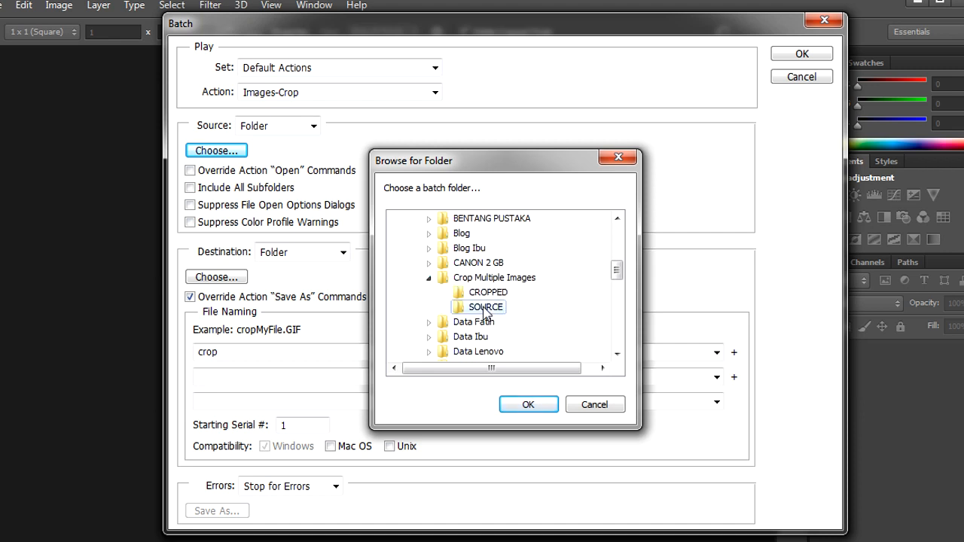
click(527, 405)
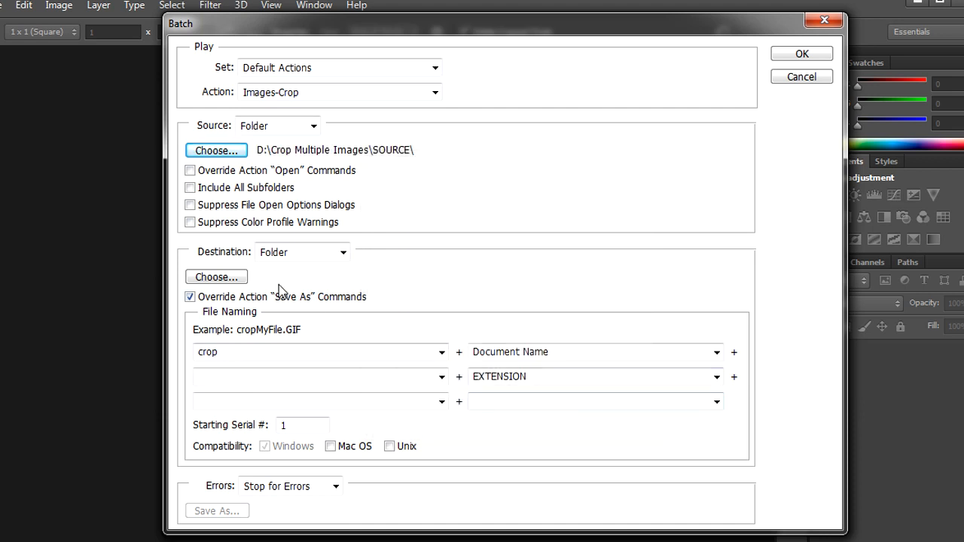
- Set the batch destination folder to D:\Crop Multiple Images\CROPPED
click(238, 280)
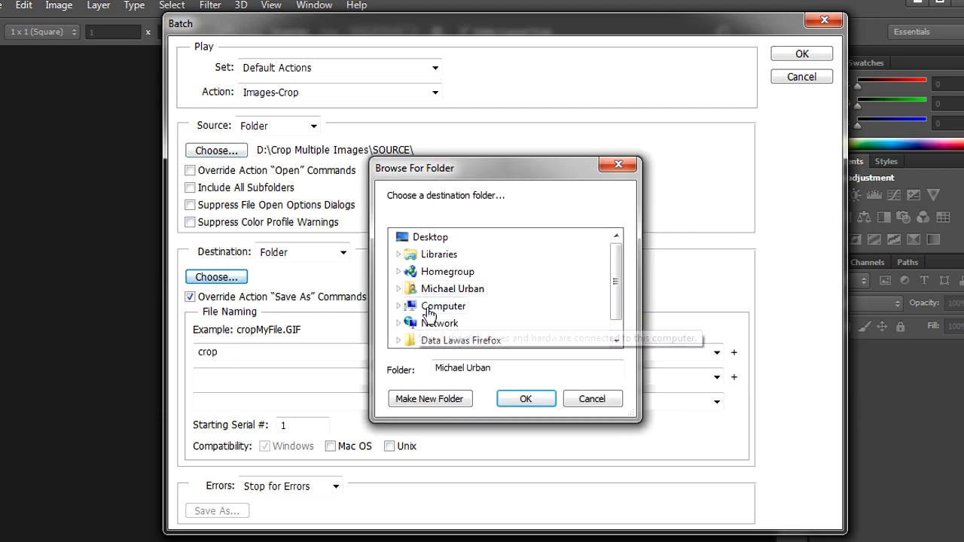
click(399, 306)
click(406, 306)
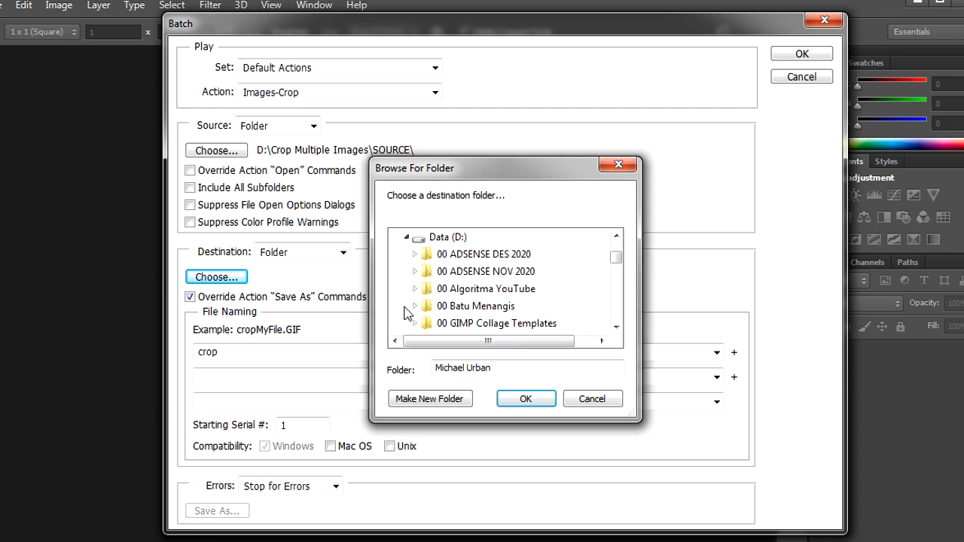
scroll(442, 301, down, 3)
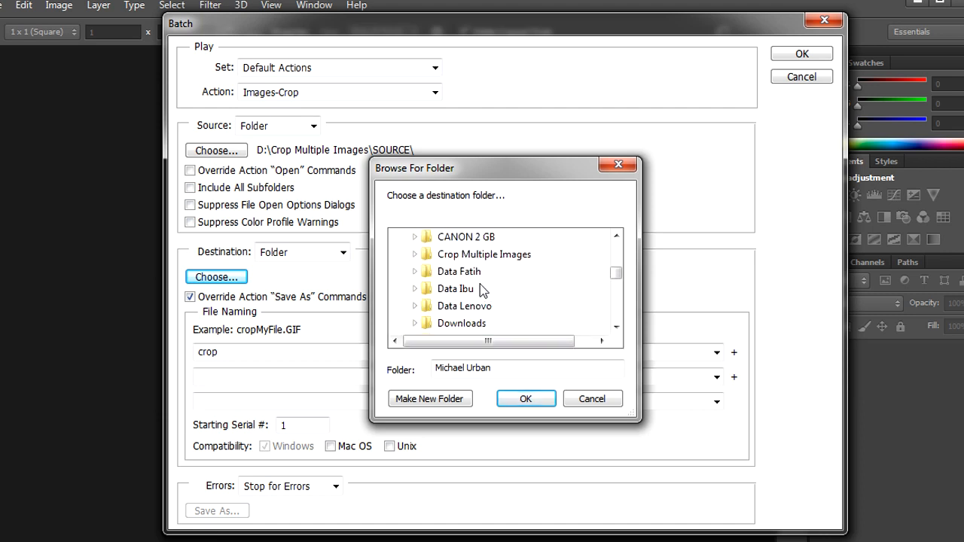
click(415, 255)
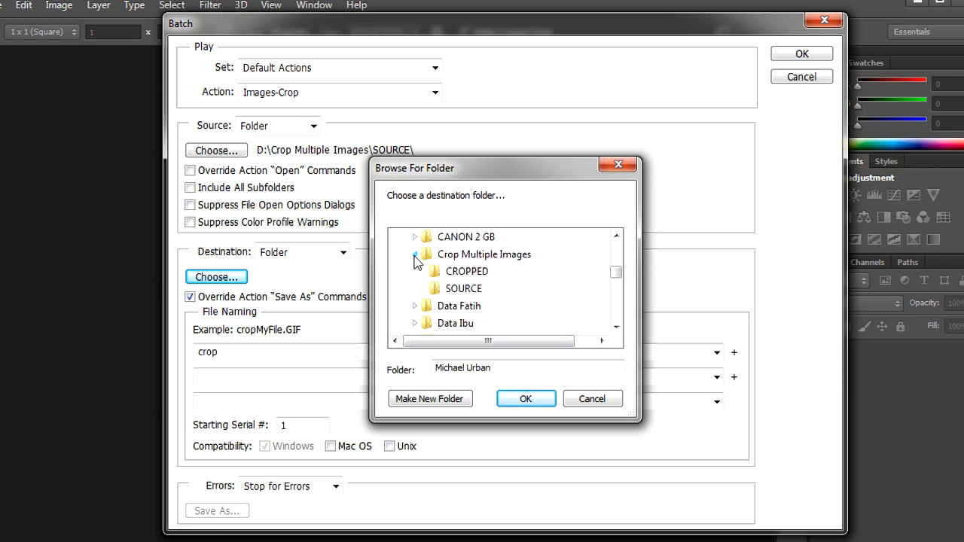
click(461, 271)
click(544, 400)
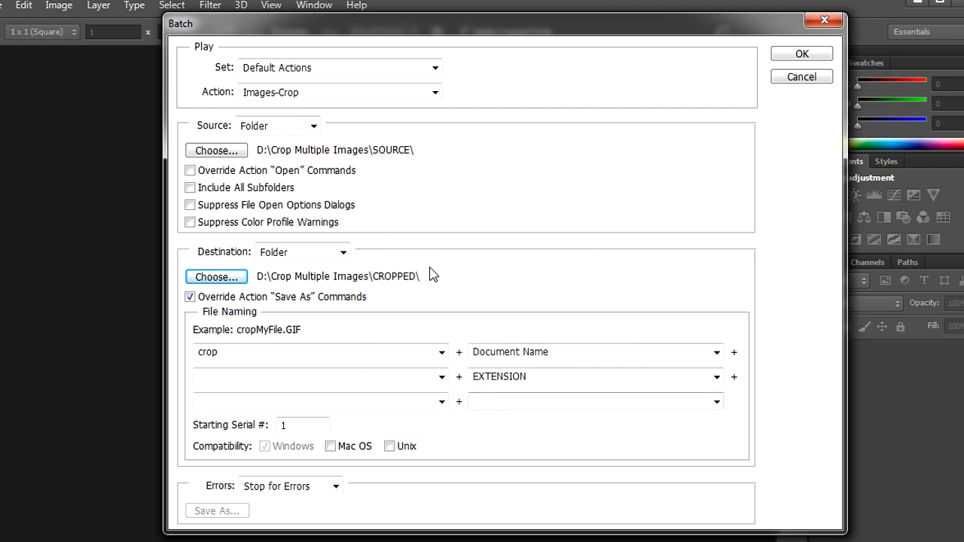
click(190, 297)
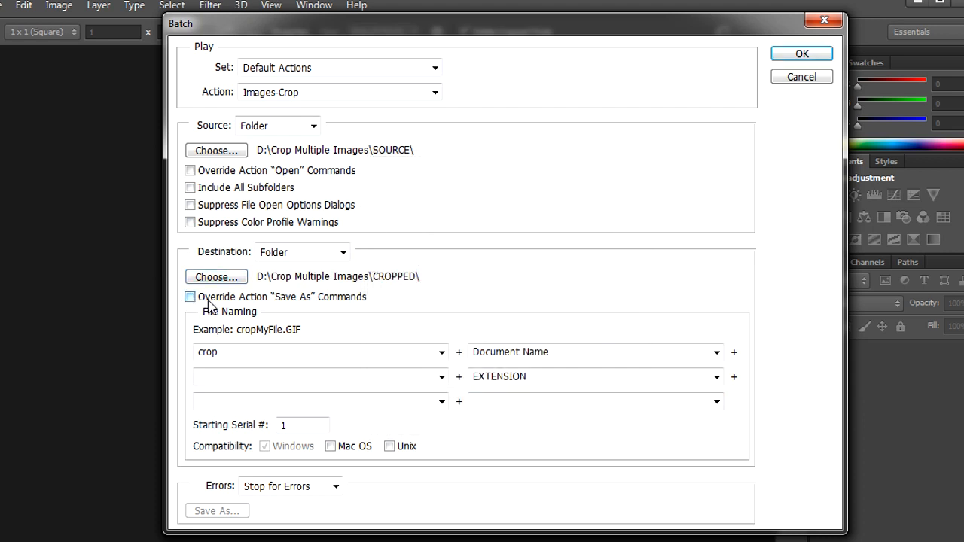
click(190, 297)
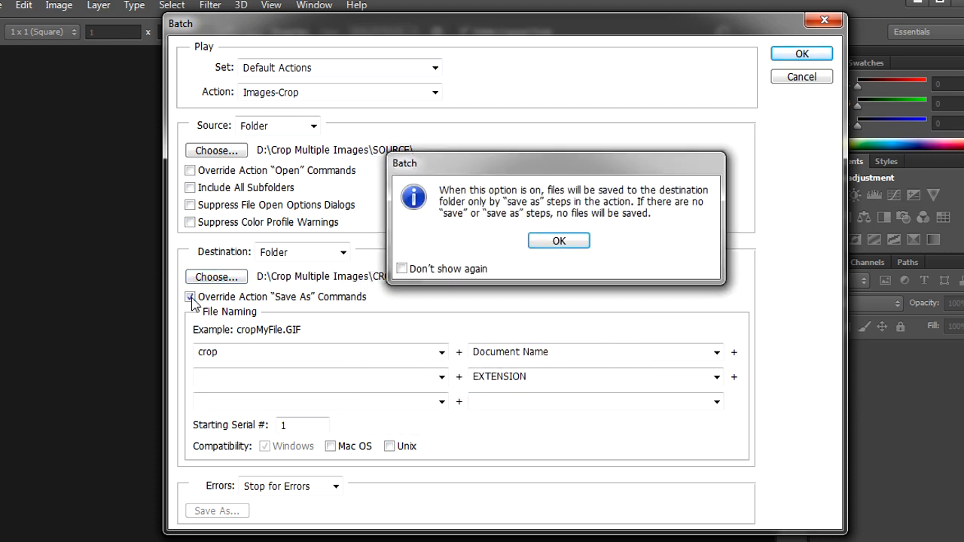
click(566, 242)
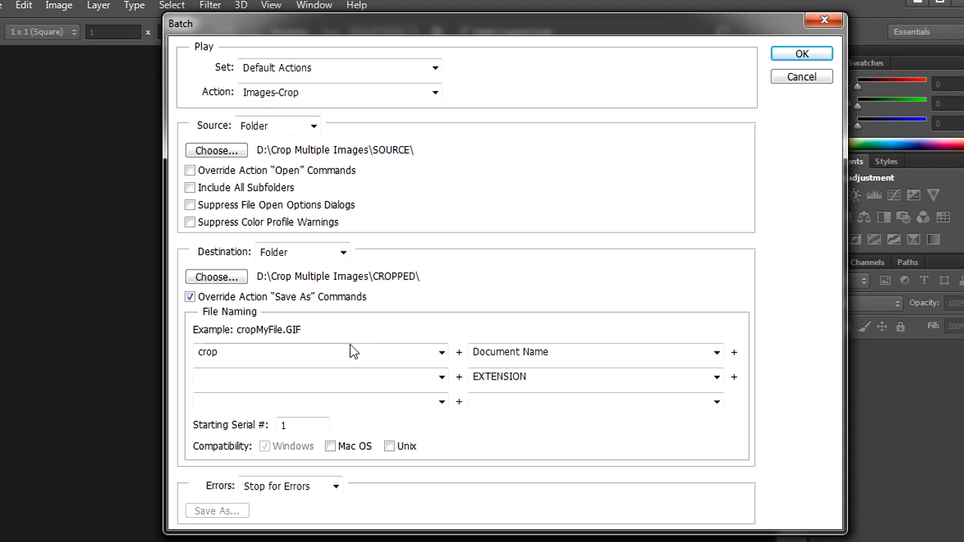
- Change the file naming prefix to cropped- for the batch output files
drag(303, 360, 188, 356)
text(crop)
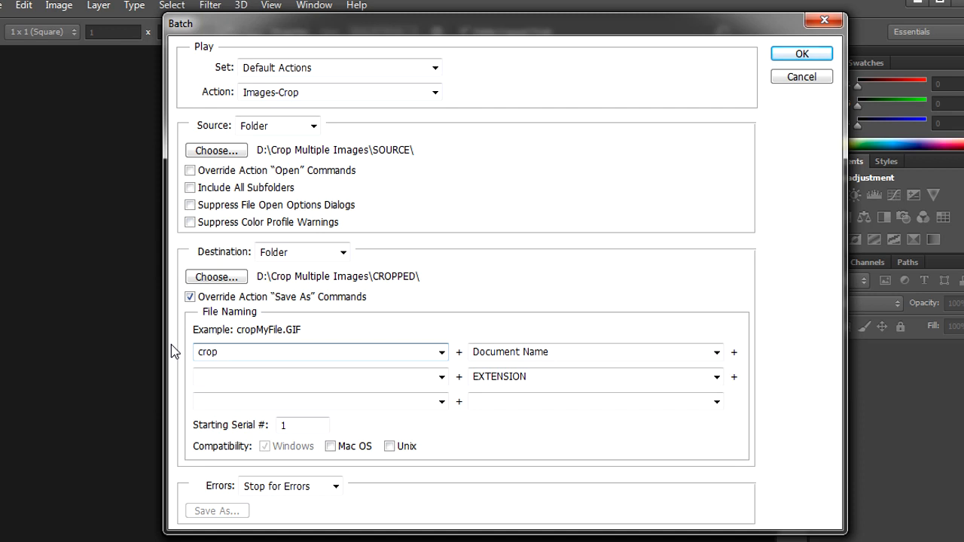
text(ped-)
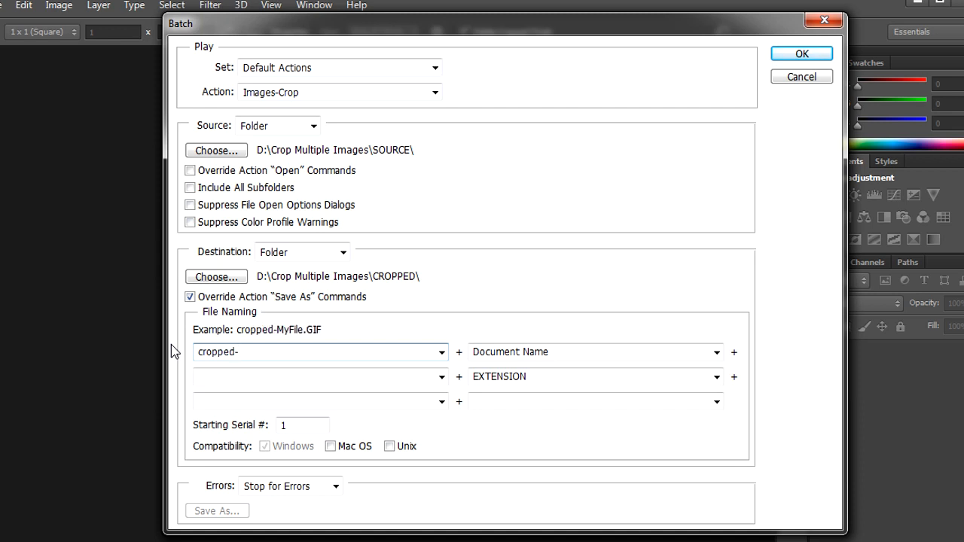
- Set the second naming part to lowercase extension and run the batch
click(711, 352)
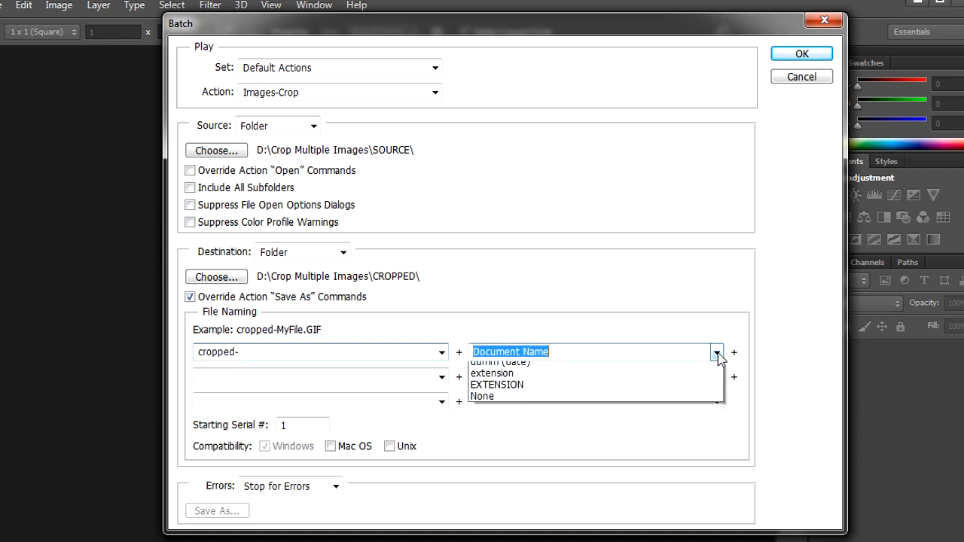
click(609, 370)
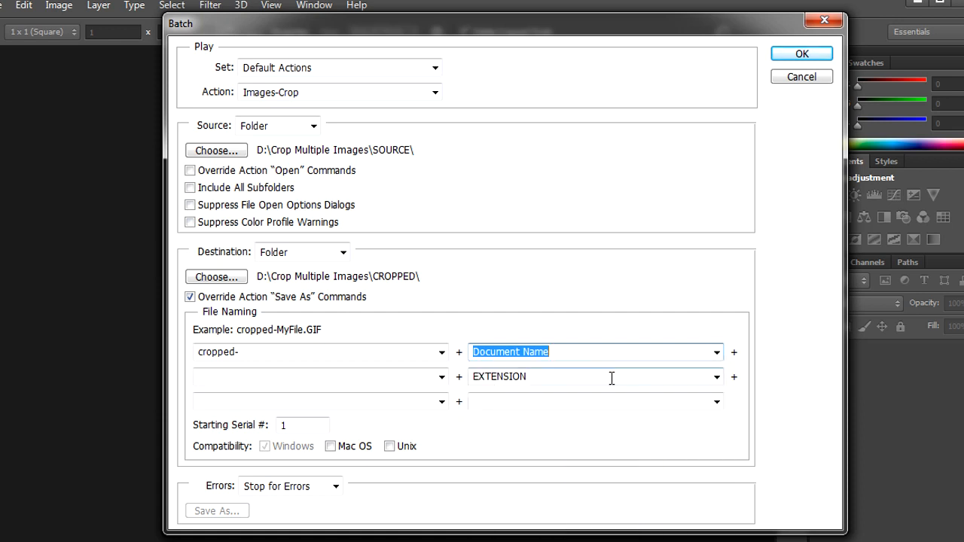
click(717, 378)
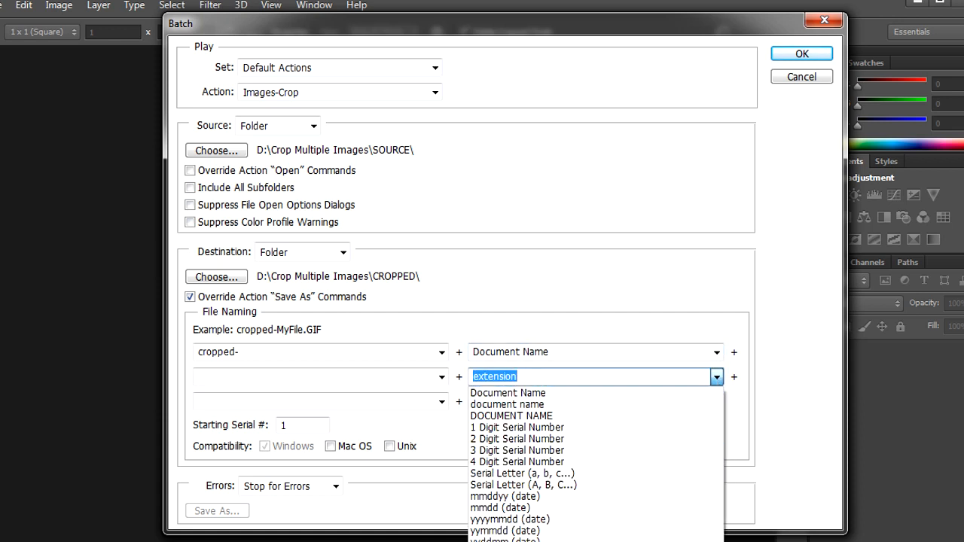
click(680, 541)
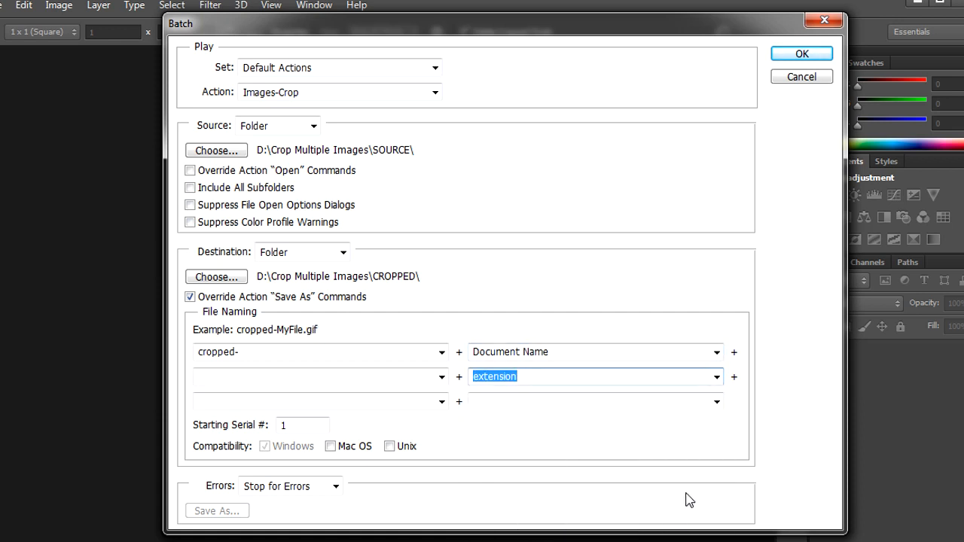
click(802, 55)
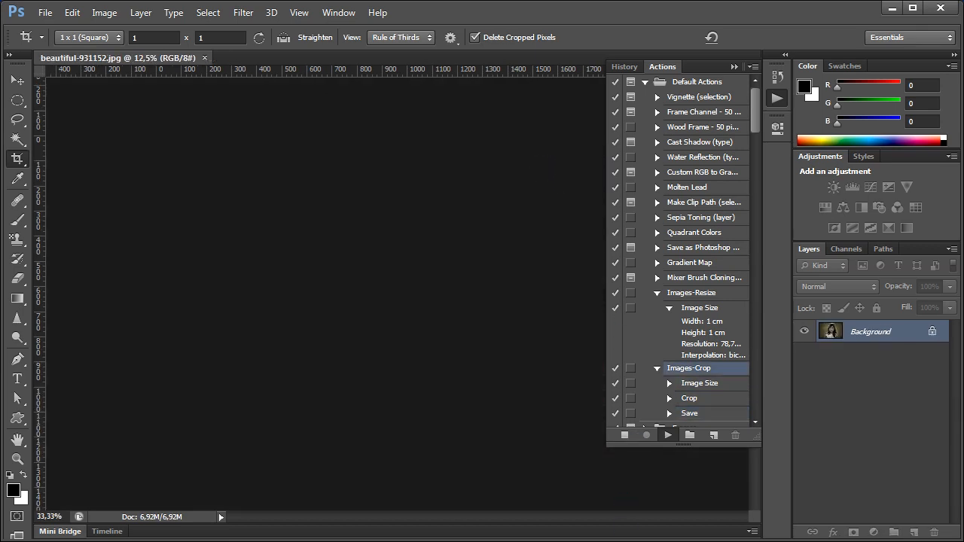
- Open the CROPPED folder in Explorer to check the batch output, then return to Photoshop
mouse_move(625, 540)
click(625, 493)
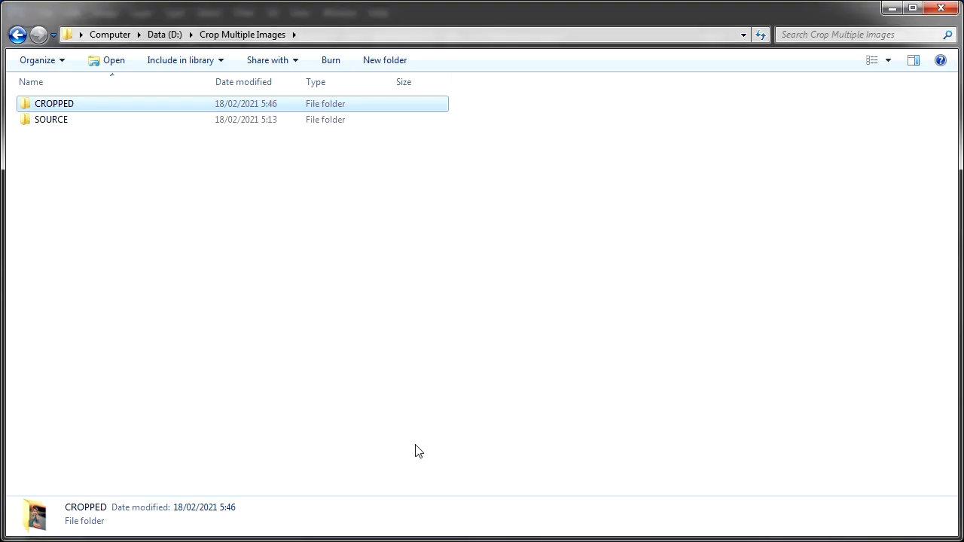
double_click(67, 122)
click(252, 39)
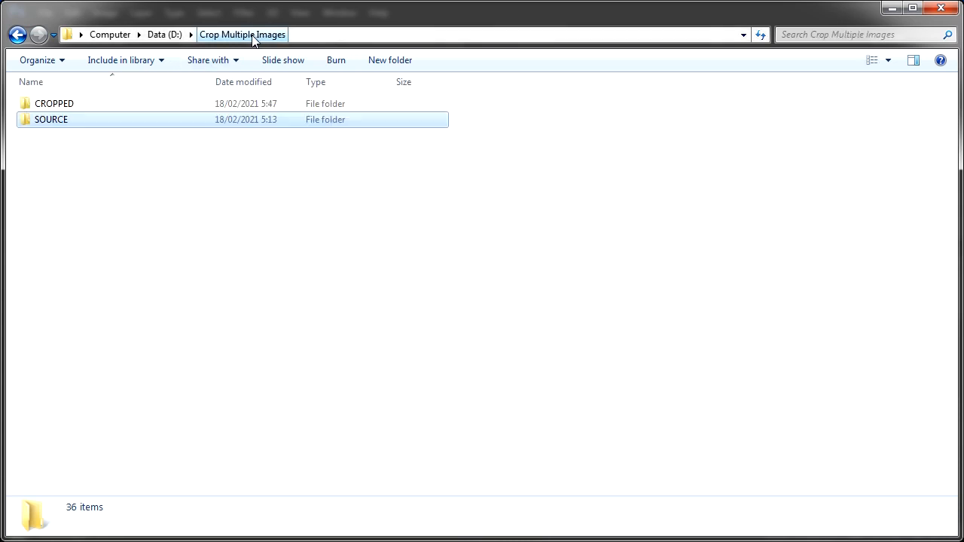
double_click(78, 103)
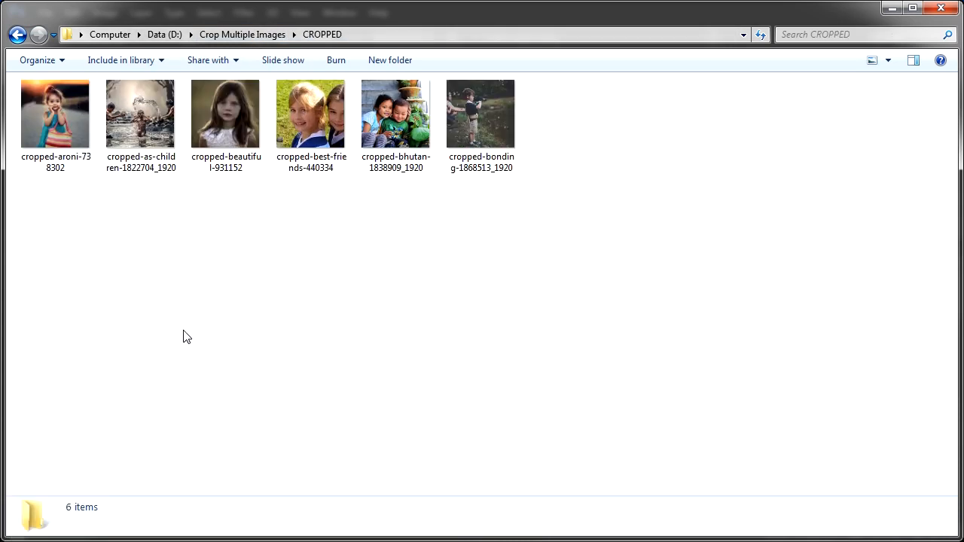
key(alt+Tab)
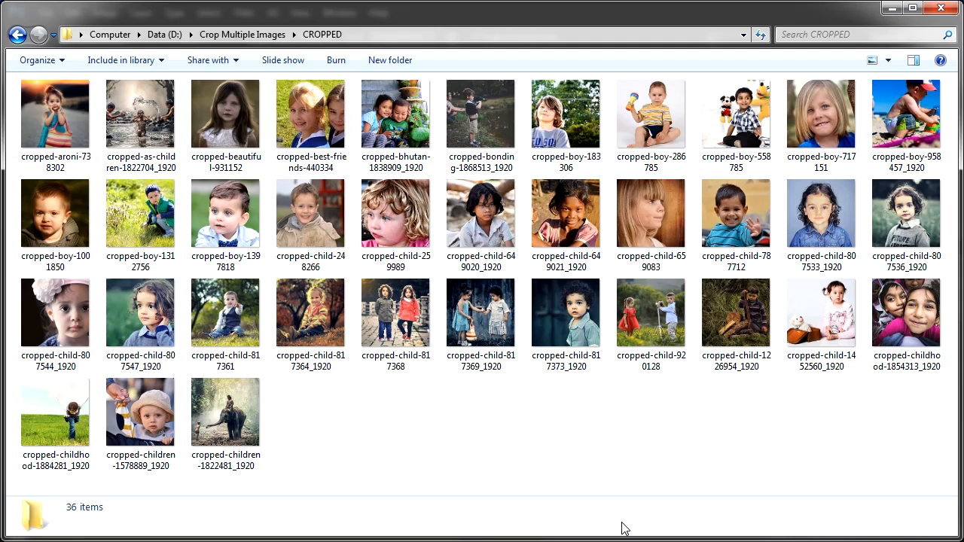
- Compare the original images in SOURCE with the square cropped files in CROPPED
click(245, 34)
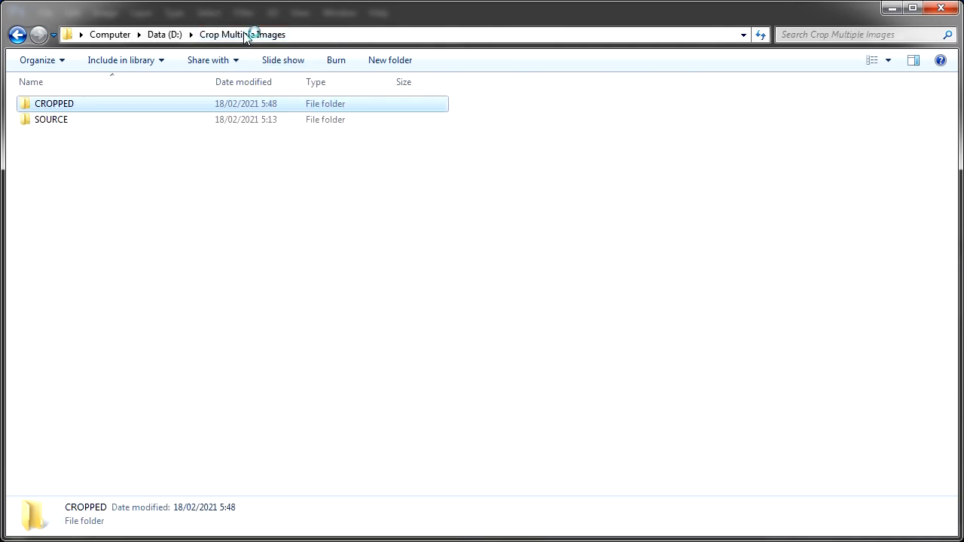
double_click(82, 122)
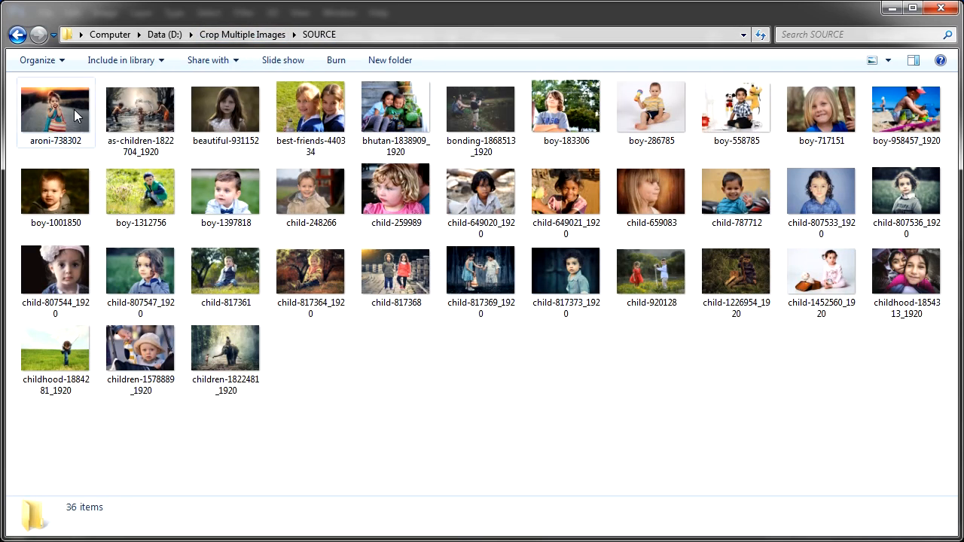
click(73, 116)
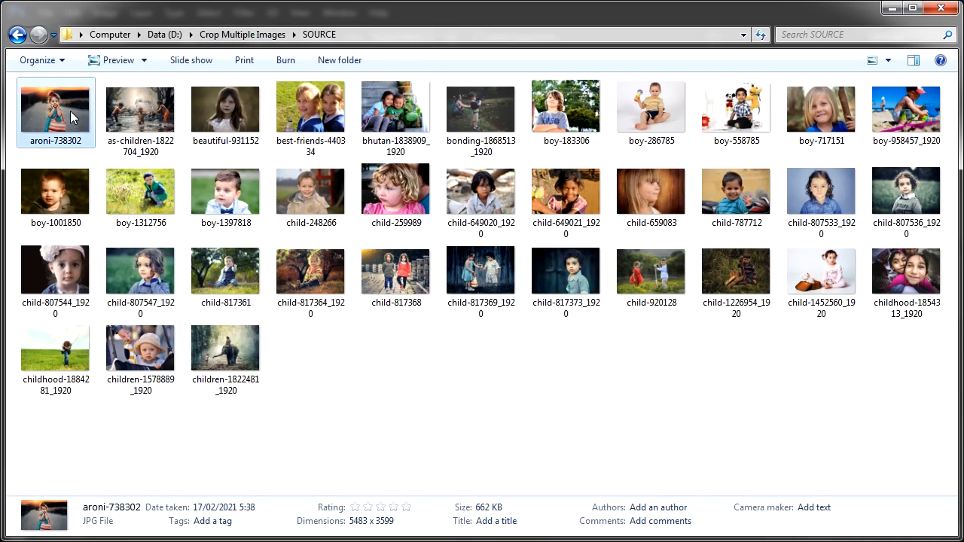
click(256, 38)
double_click(64, 101)
click(63, 101)
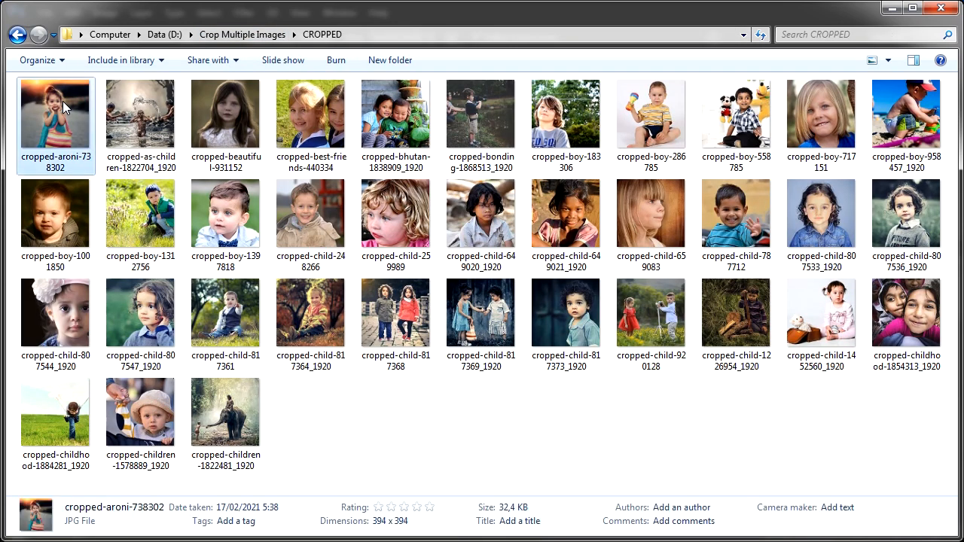
click(123, 103)
click(319, 313)
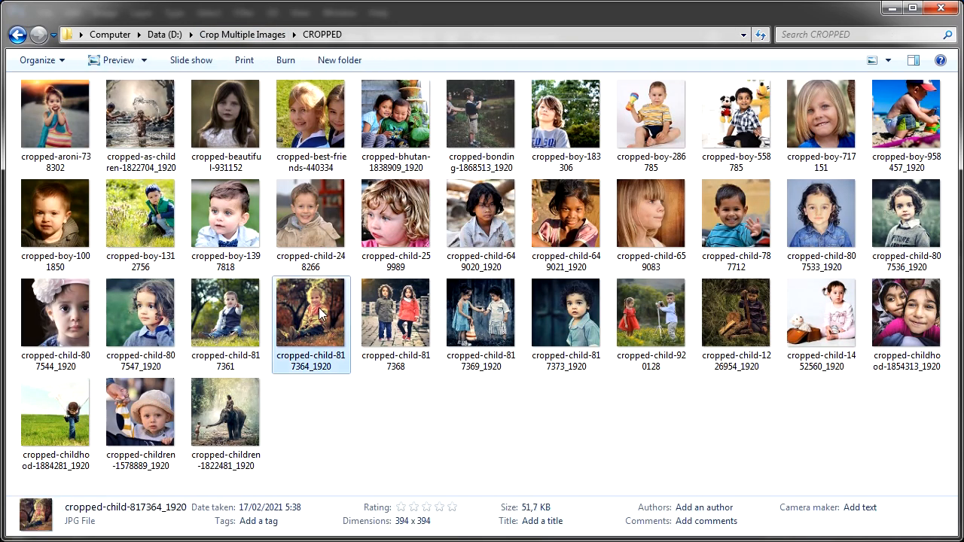
click(391, 319)
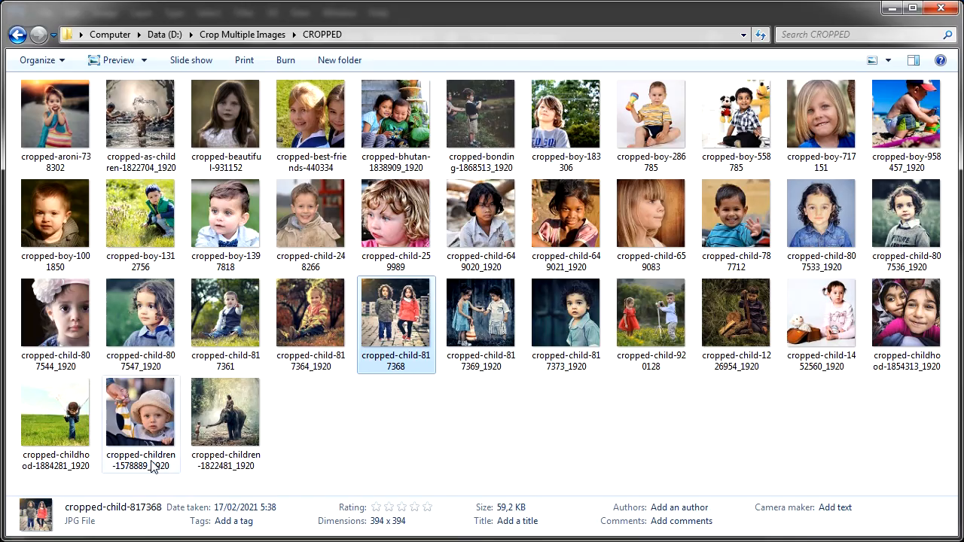